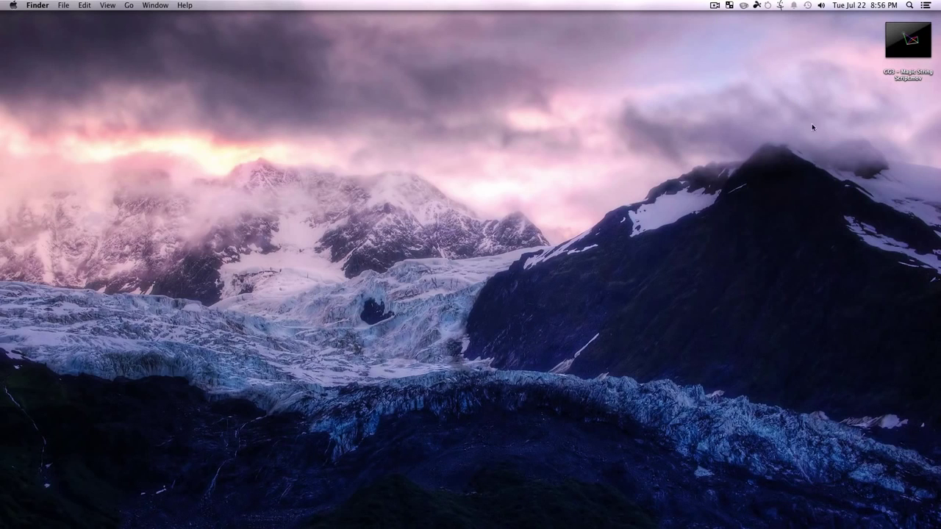
- Switch to Google Chrome and open the Freebies page from the Mt. Mograph home page
mouse_move(3, 241)
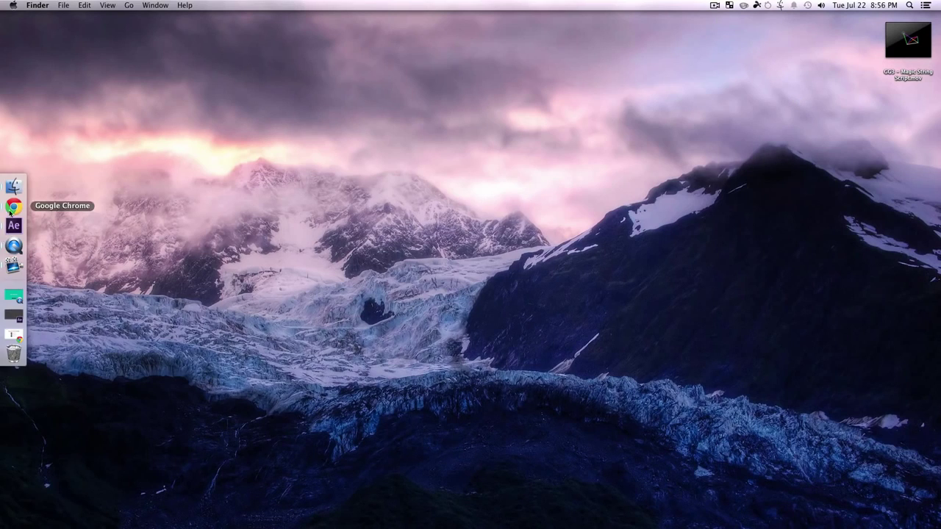
left_click(11, 205)
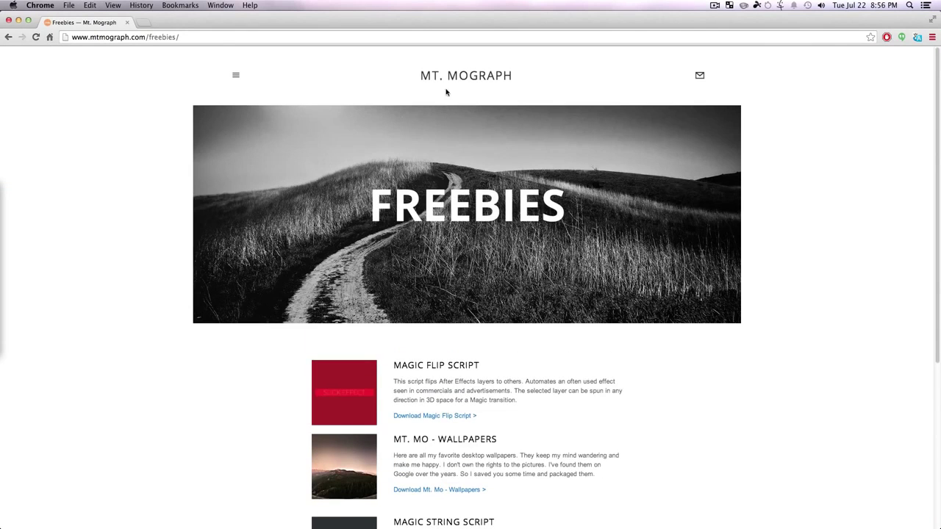
left_click(482, 84)
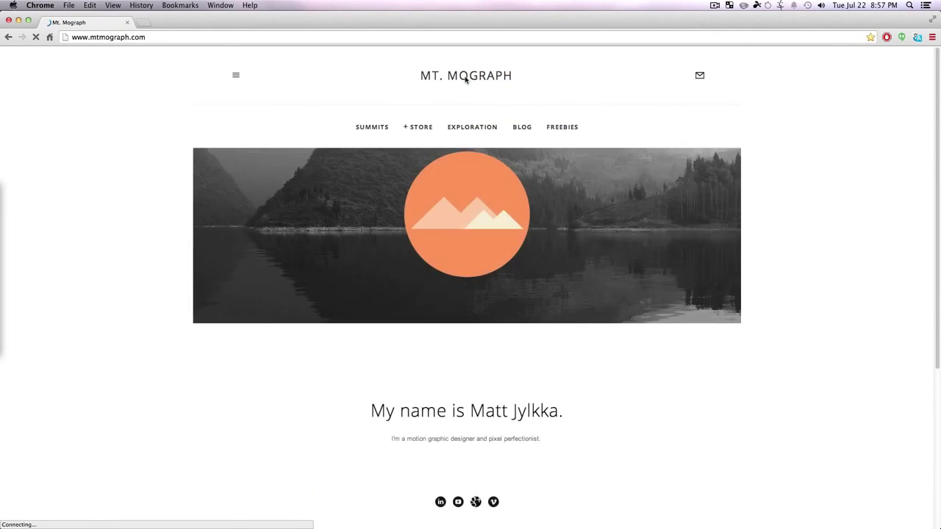
left_click(560, 132)
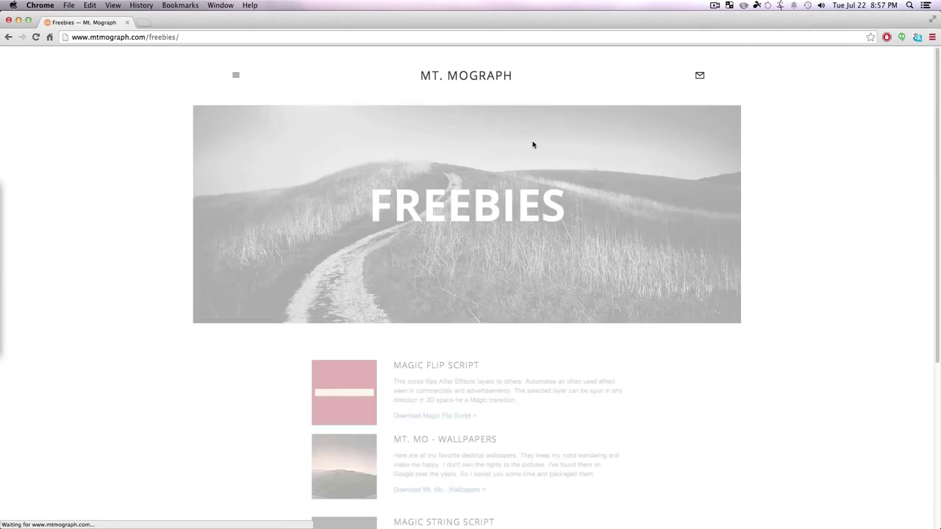
- Download the Magic String Script from the list of freebies
scroll(436, 330, "down", 5)
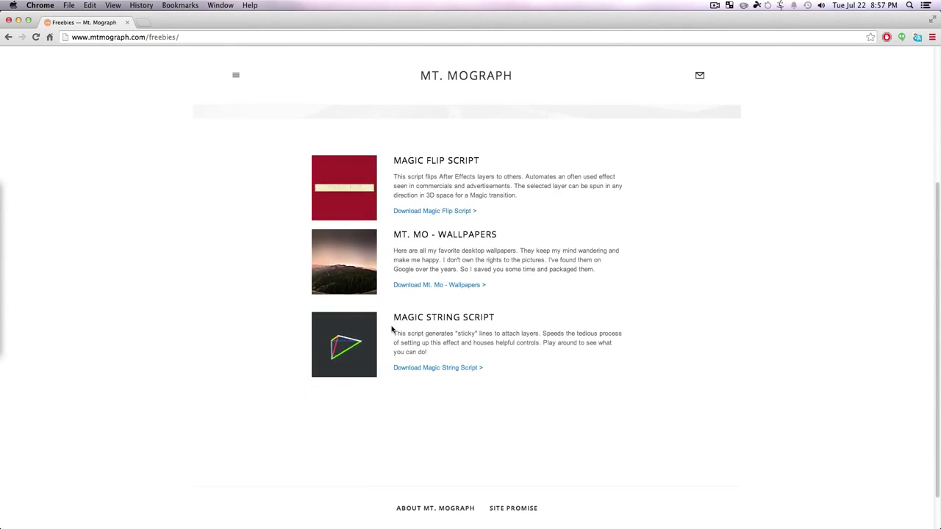
left_click_drag(393, 316, 498, 314)
left_click(549, 379)
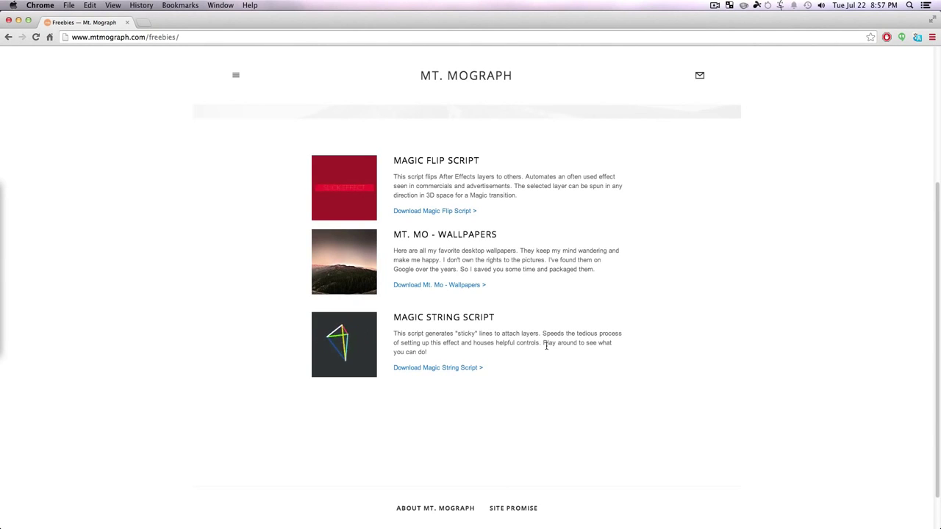
left_click(439, 369)
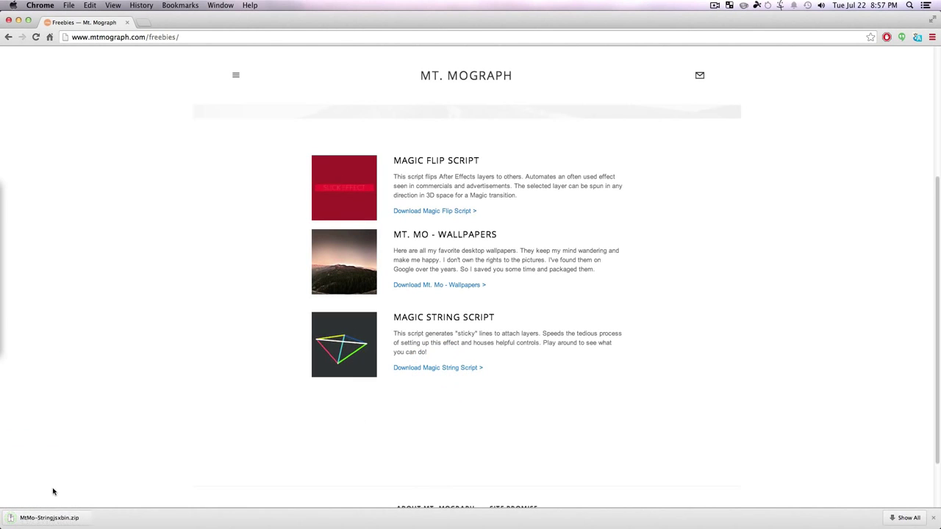
- Minimize the browser and extract the MtMo-String.jsxbin script from the downloaded ZIP archive on the desktop
double_click(588, 13)
left_click(721, 132)
double_click(909, 110)
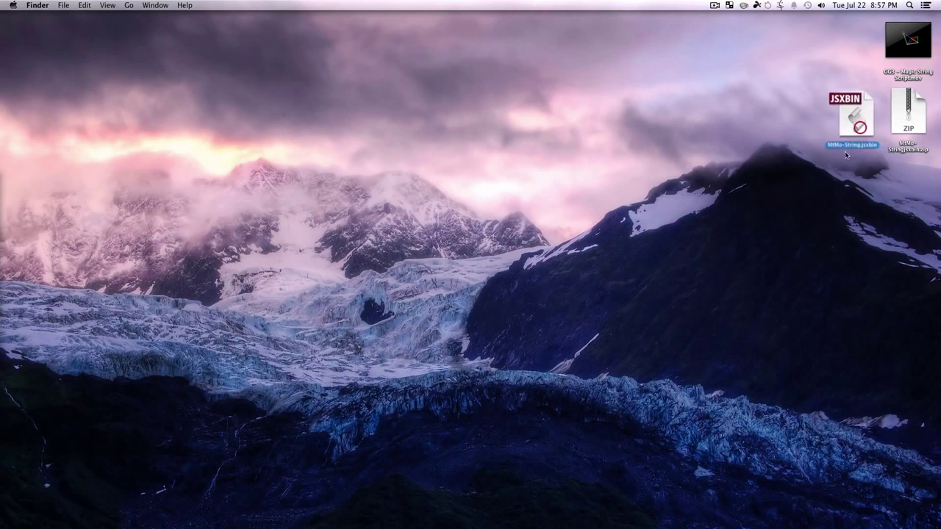
left_click(849, 106)
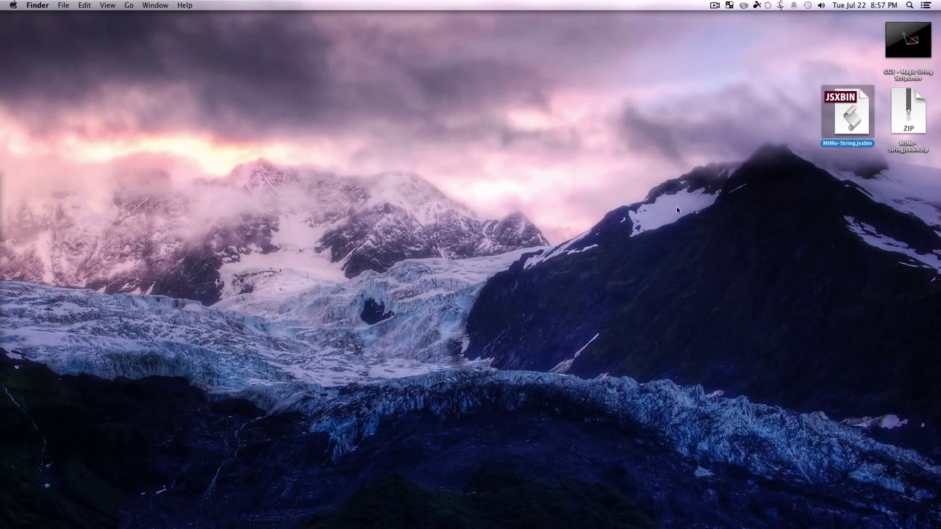
left_click_drag(557, 216, 602, 259)
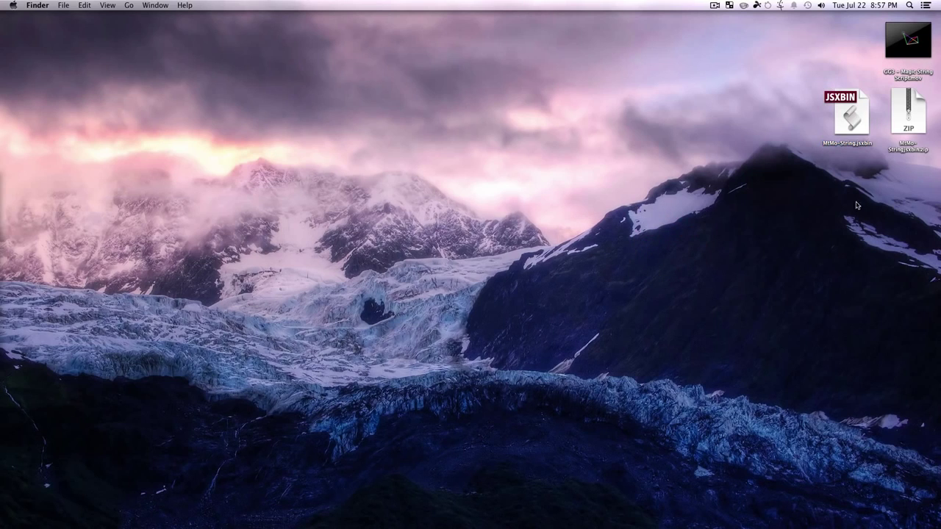
mouse_move(6, 246)
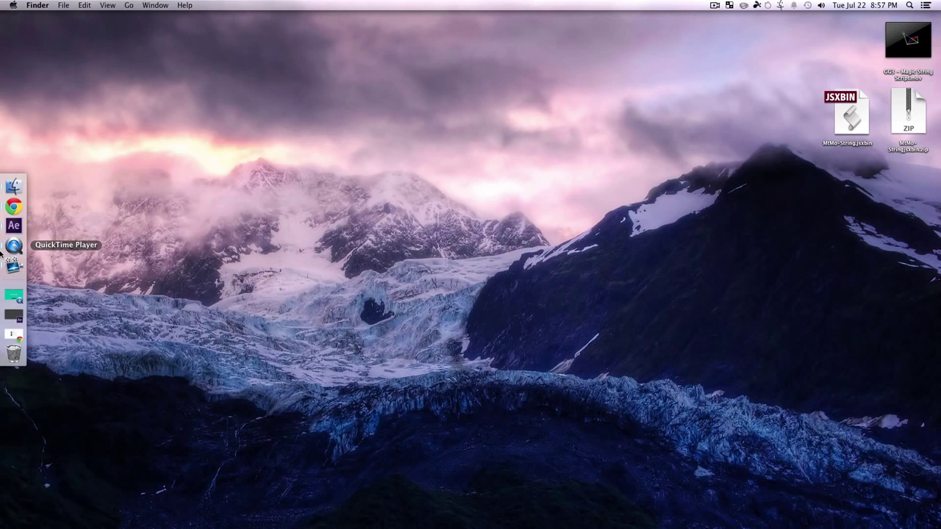
left_click(12, 225)
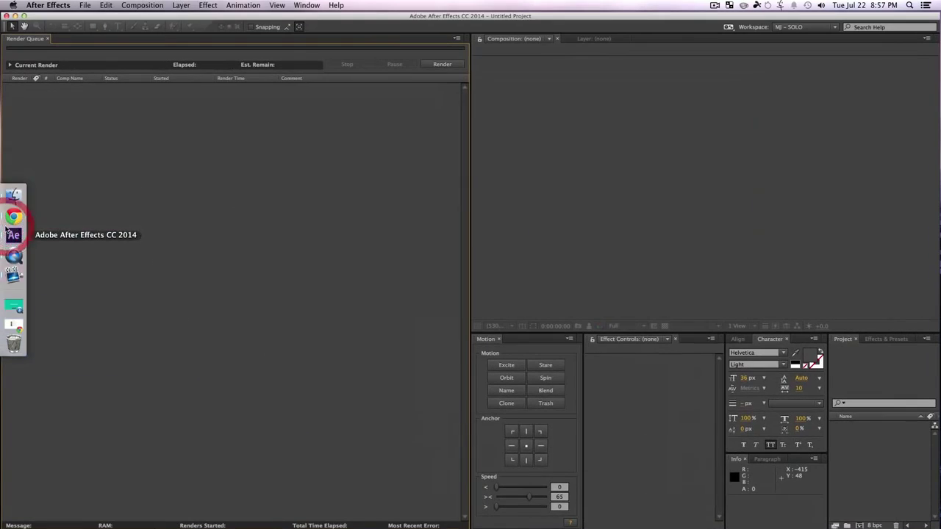
double_click(646, 17)
left_click(676, 81)
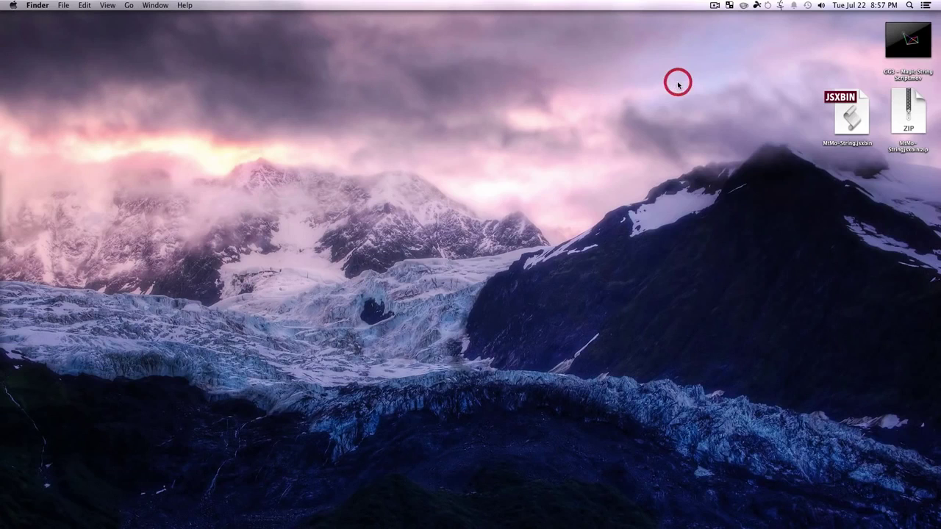
- Watch the GG3 - Magic String Script.mov video from the beginning and minimize the player
double_click(912, 45)
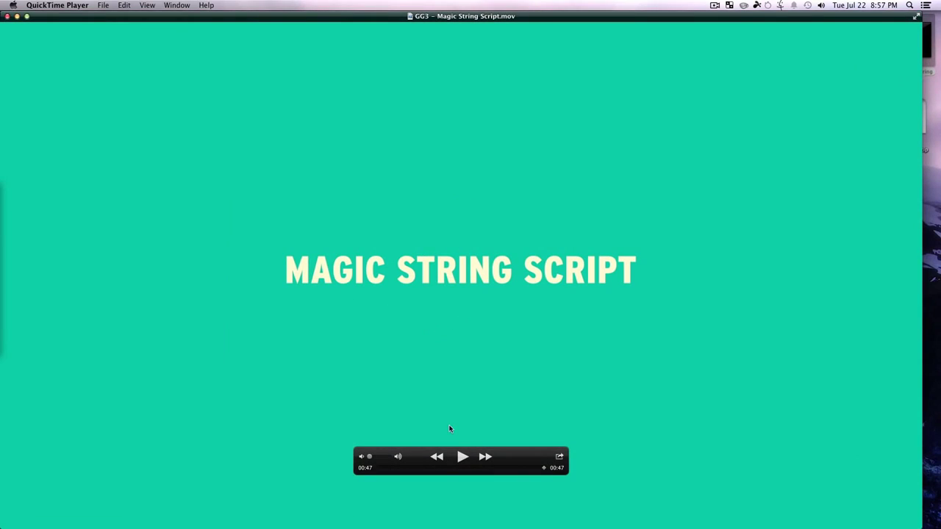
left_click_drag(414, 474, 224, 526)
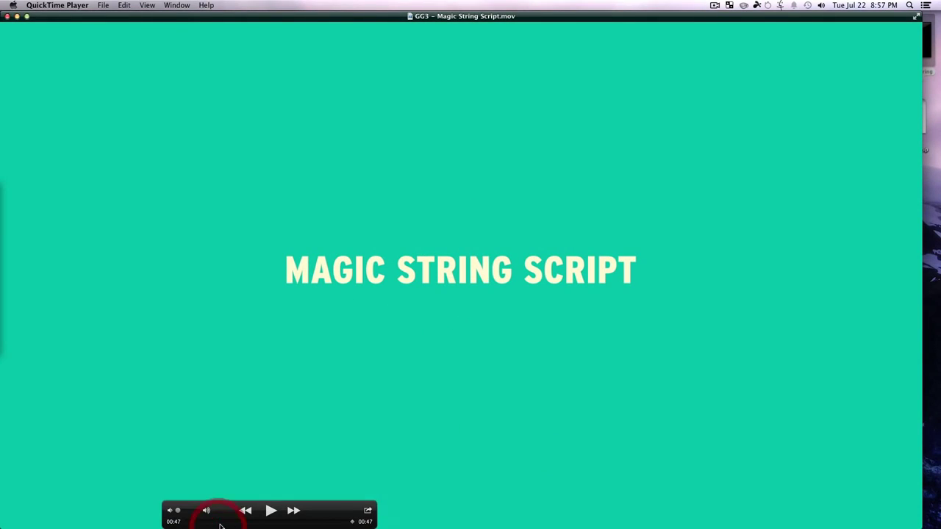
left_click(166, 521)
left_click(271, 510)
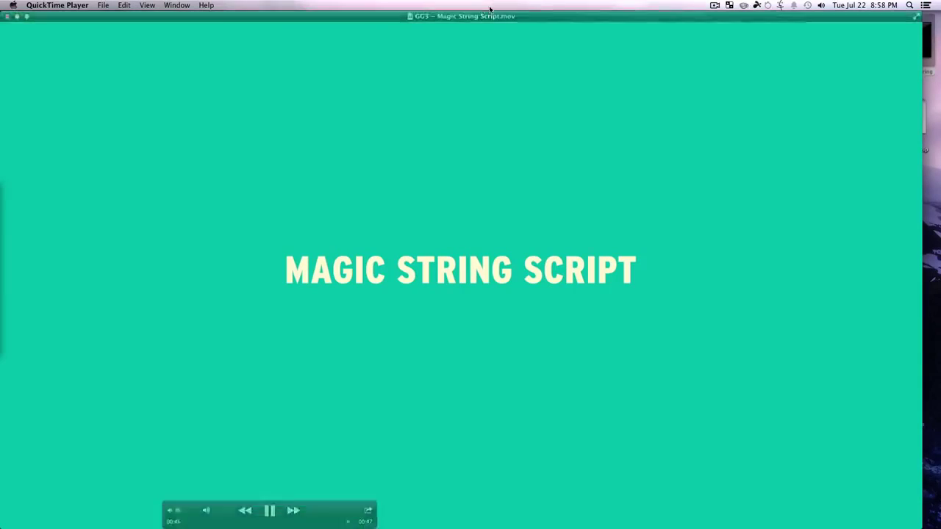
double_click(525, 16)
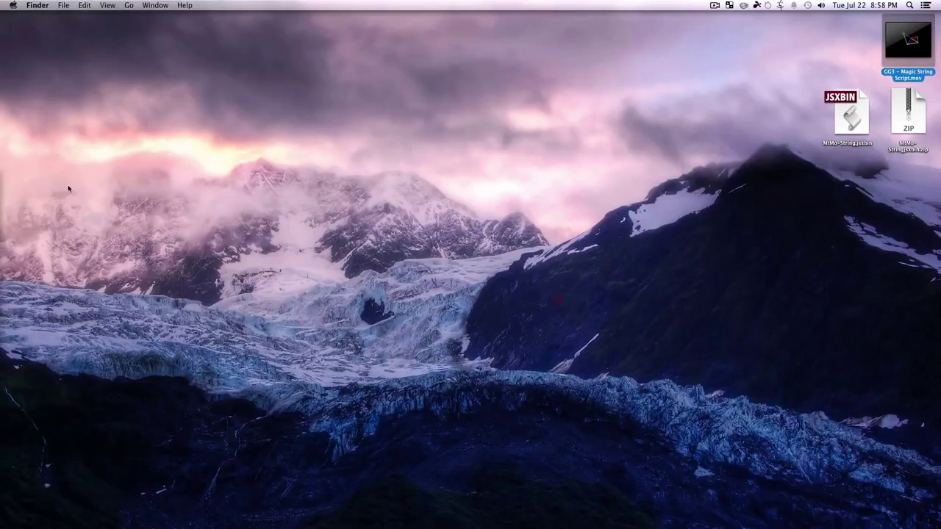
- Switch to After Effects and create a new composition with its width set to 1920 px
mouse_move(2, 165)
left_click(11, 228)
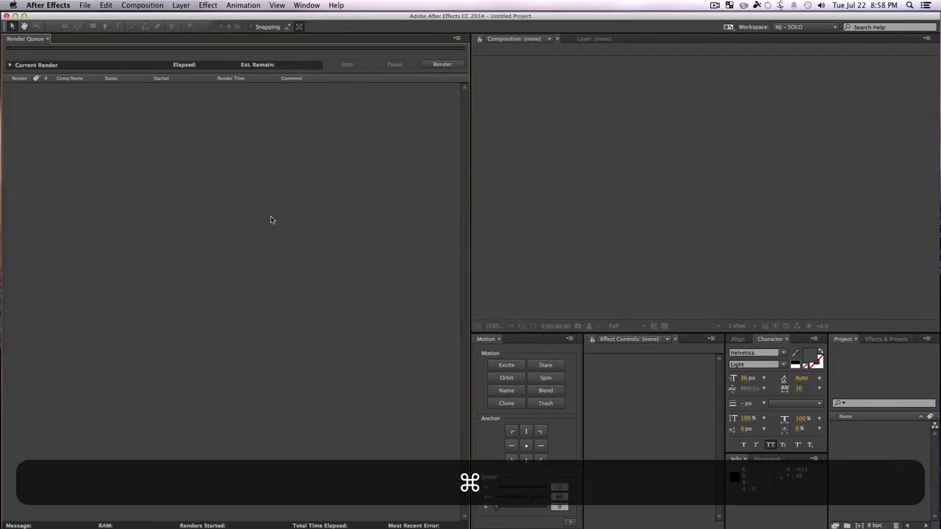
key("super+n")
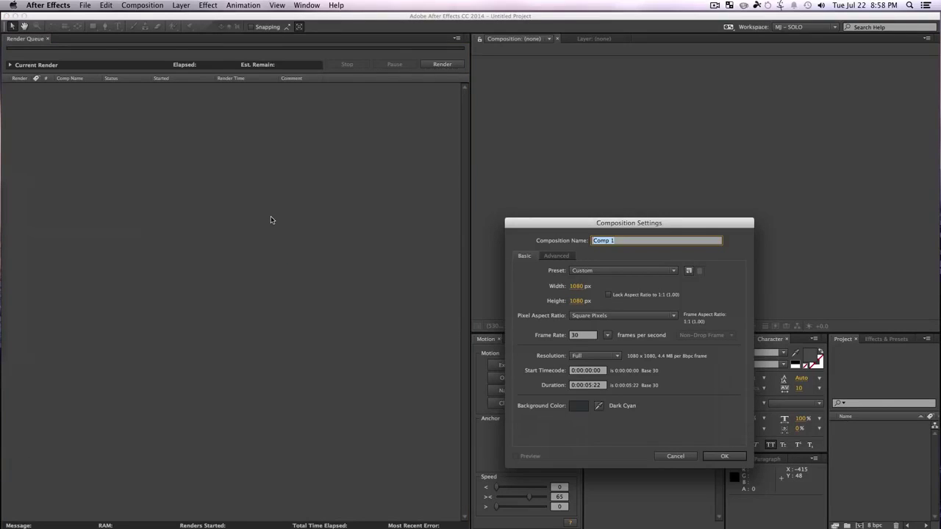
left_click(577, 286)
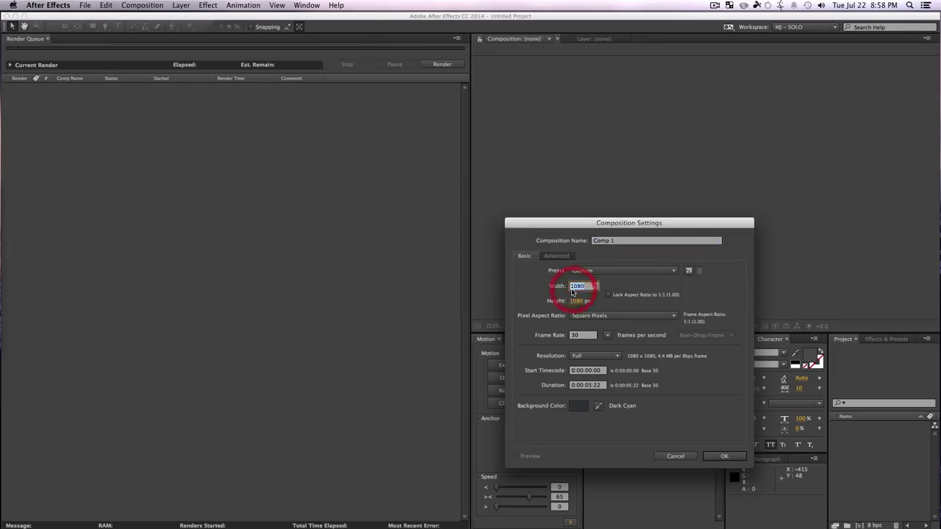
type("1920")
key("Return")
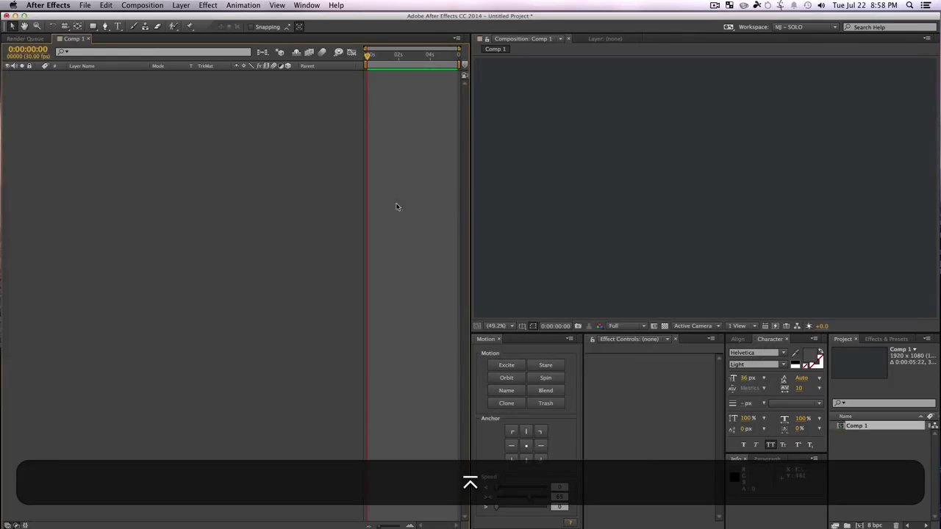
- Open the MtMo-String.jsxbin script panel and shrink its floating window to a small size
left_click(307, 5)
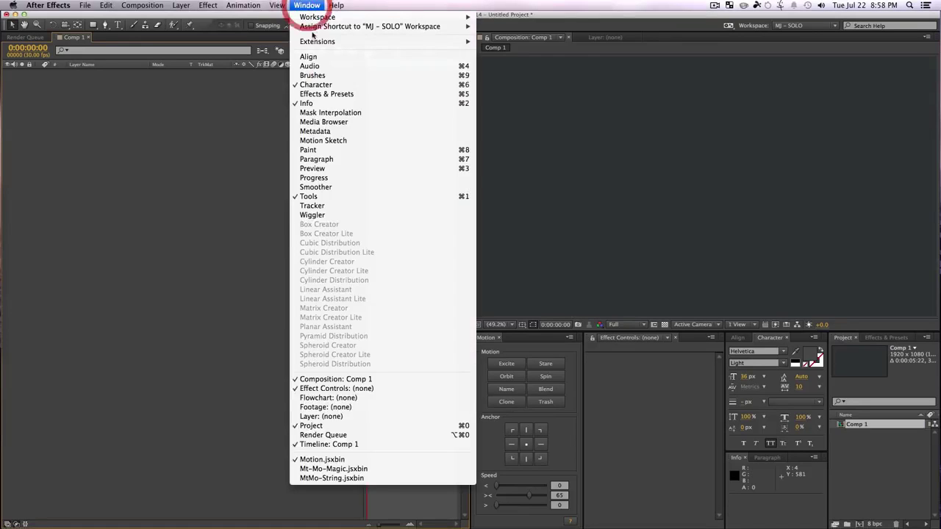
left_click(325, 479)
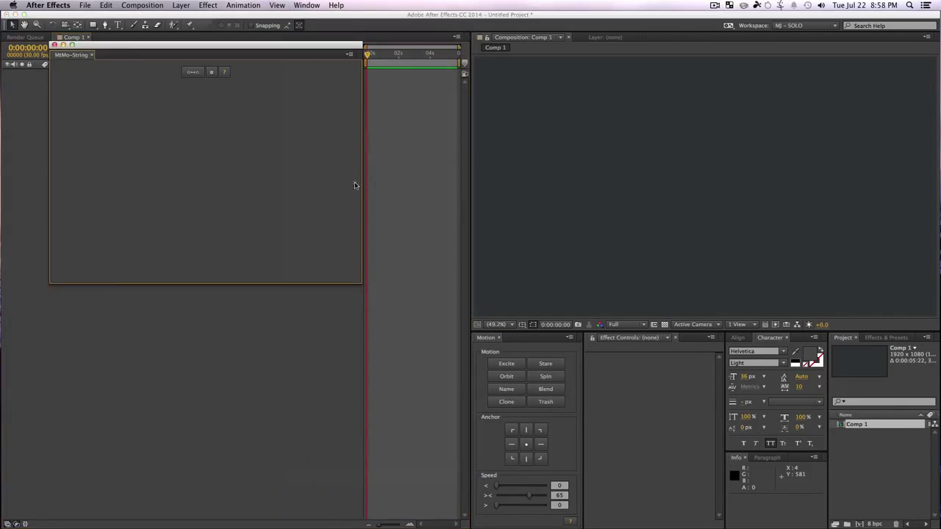
left_click_drag(358, 282, 177, 113)
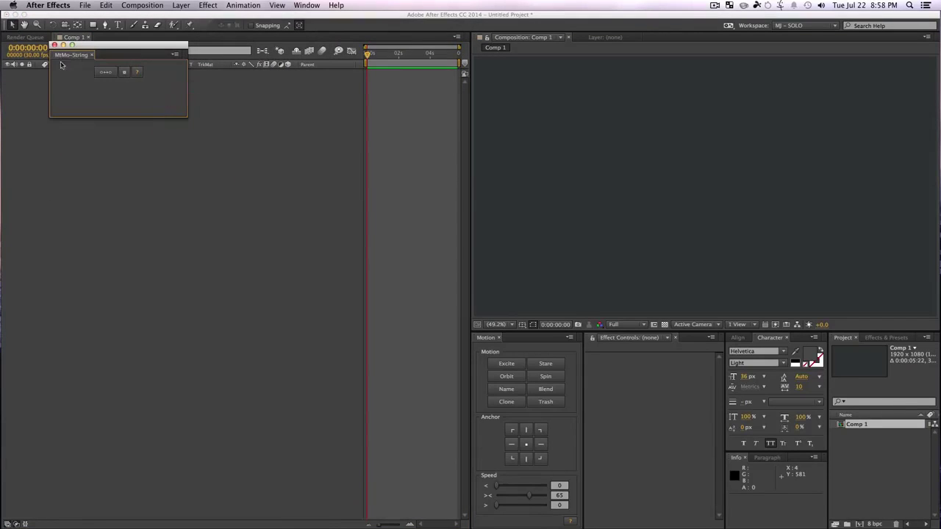
- Dock the MtMo-String panel beneath the Info panel and resize the surrounding panels so its controls fit
left_click_drag(55, 59, 773, 507)
left_click_drag(826, 478, 884, 476)
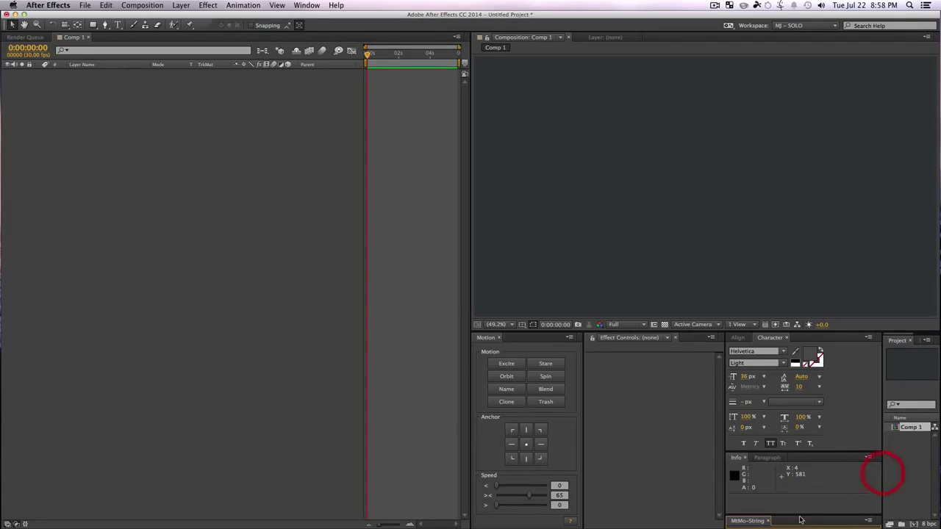
left_click_drag(795, 504, 794, 492)
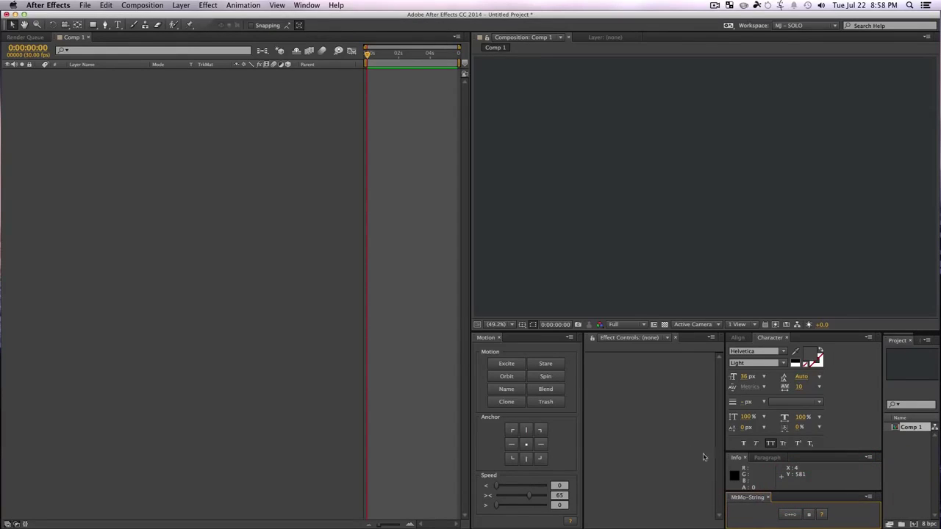
left_click_drag(726, 470, 755, 472)
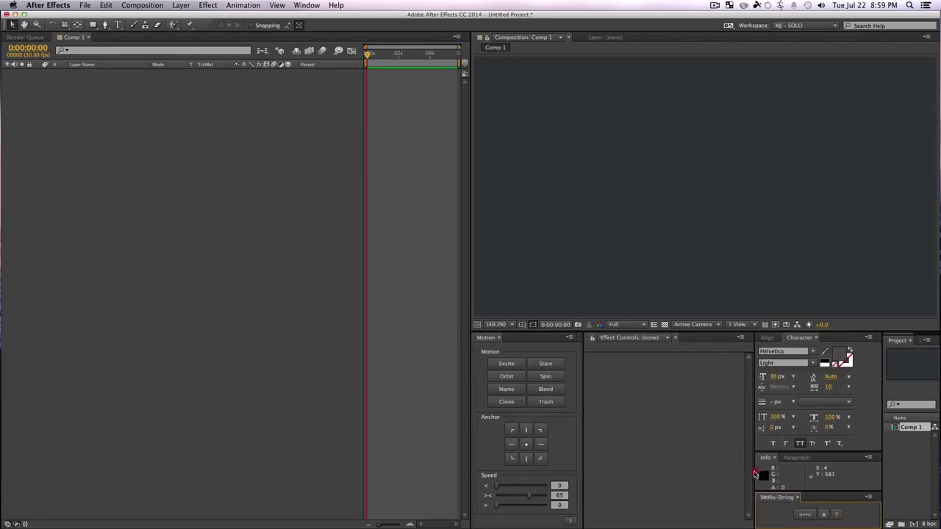
- Read the MtMo-String script's help information and close the dialog
left_click(836, 515)
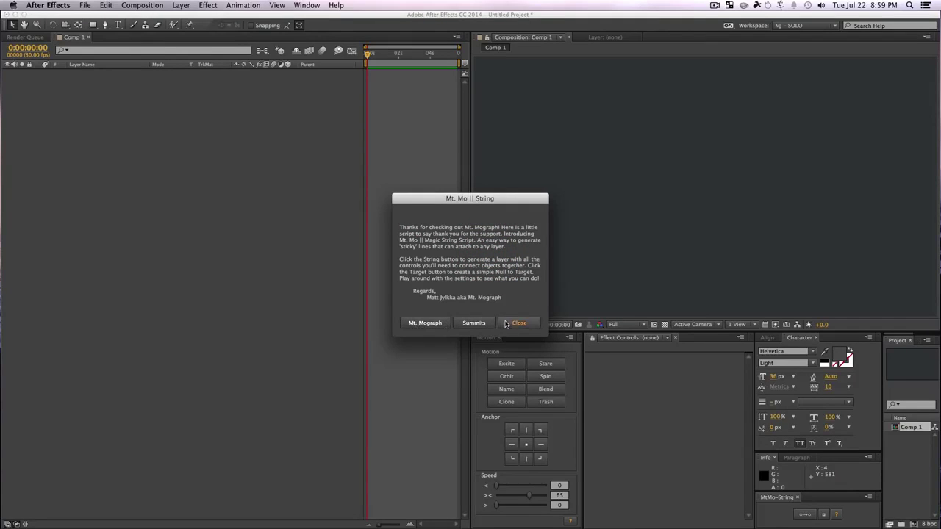
left_click(519, 323)
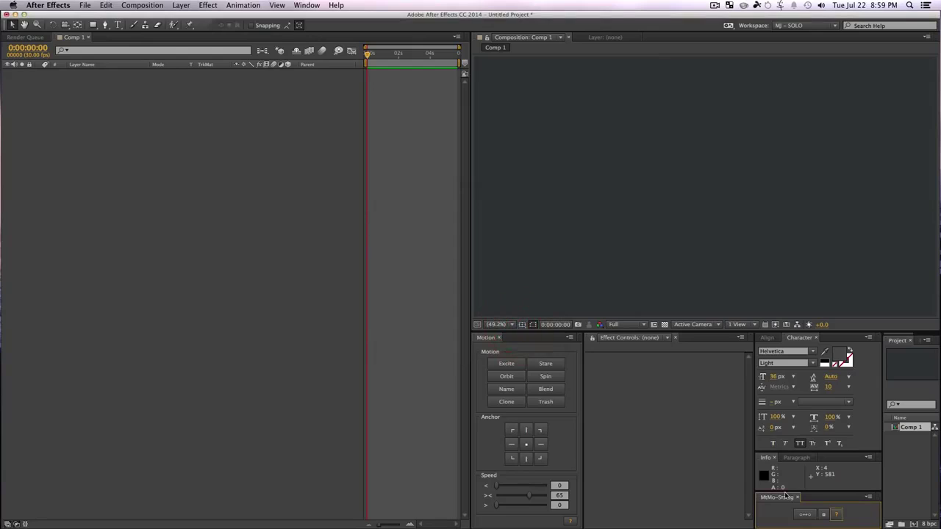
left_click(837, 512)
- Create a target null with the MtMo-String script and shift it slightly in the composition
left_click(824, 515)
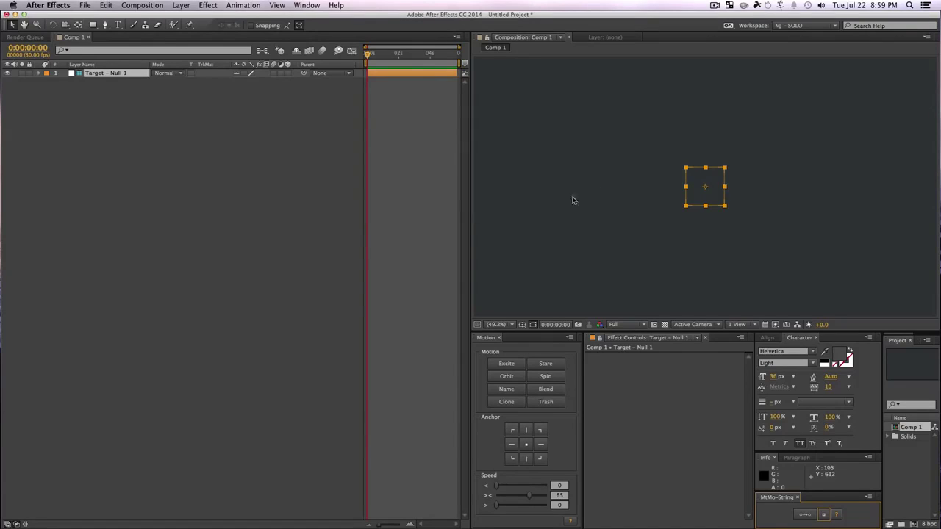
left_click_drag(715, 199, 713, 198)
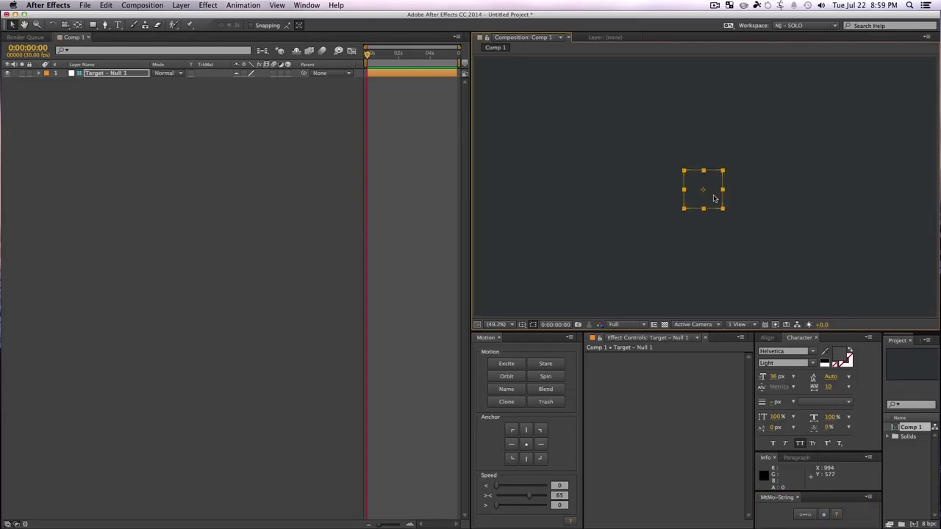
left_click(100, 100)
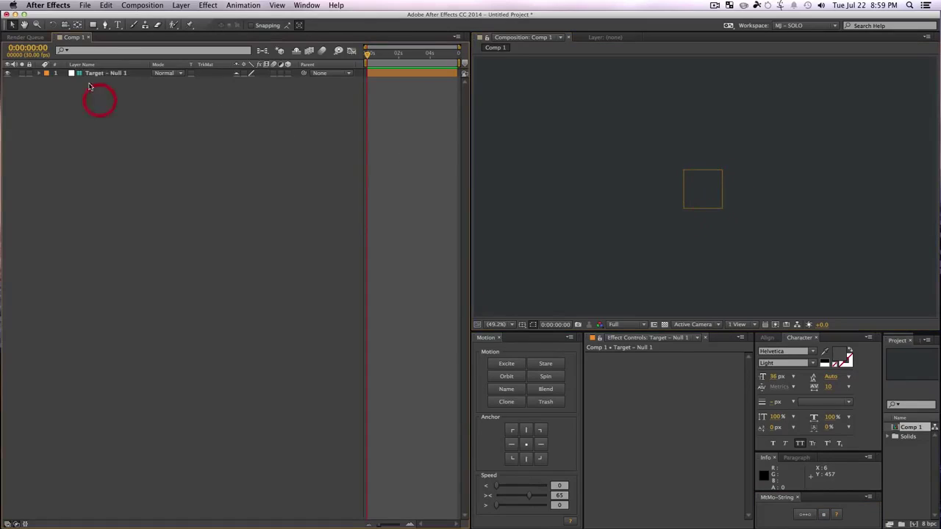
- Delete the target null layer from the composition
left_click(296, 52)
left_click(295, 52)
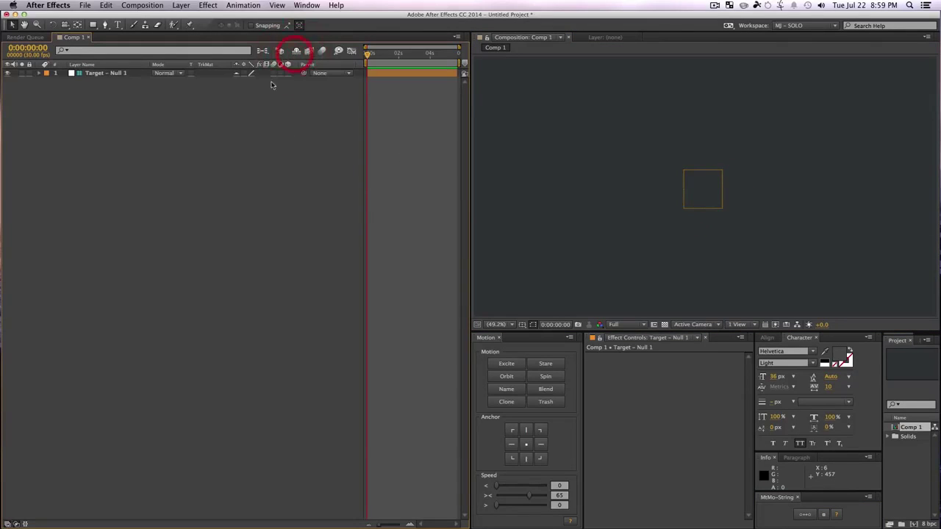
left_click(122, 80)
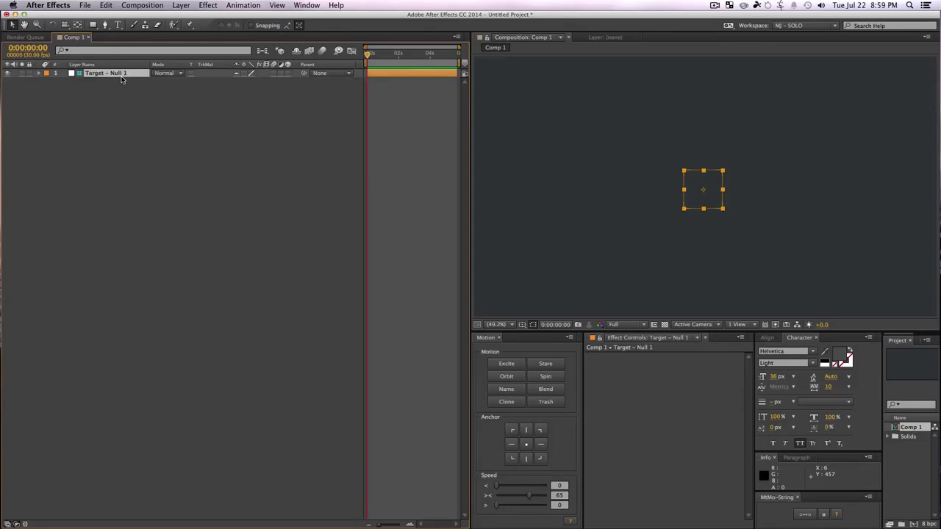
key("Delete")
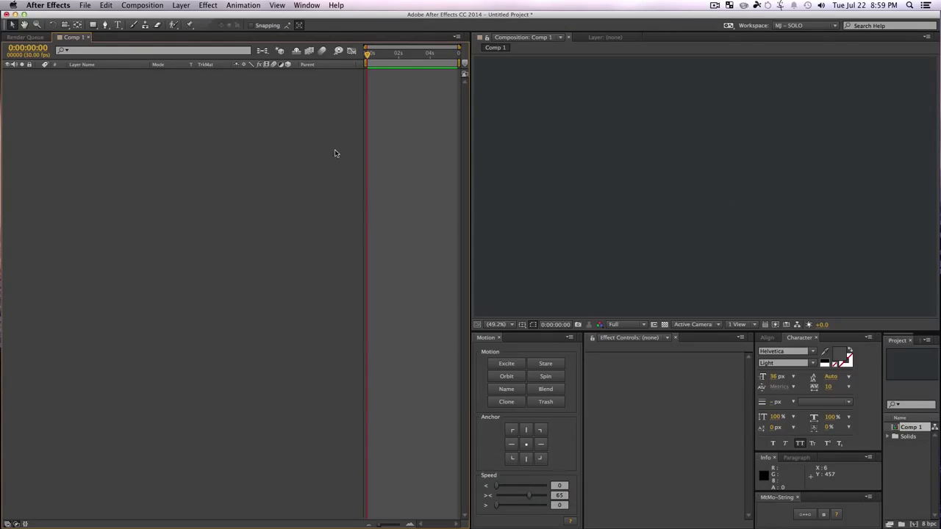
- Create eight target nulls with the MtMo-String script and delete them all from the composition
left_click(821, 515)
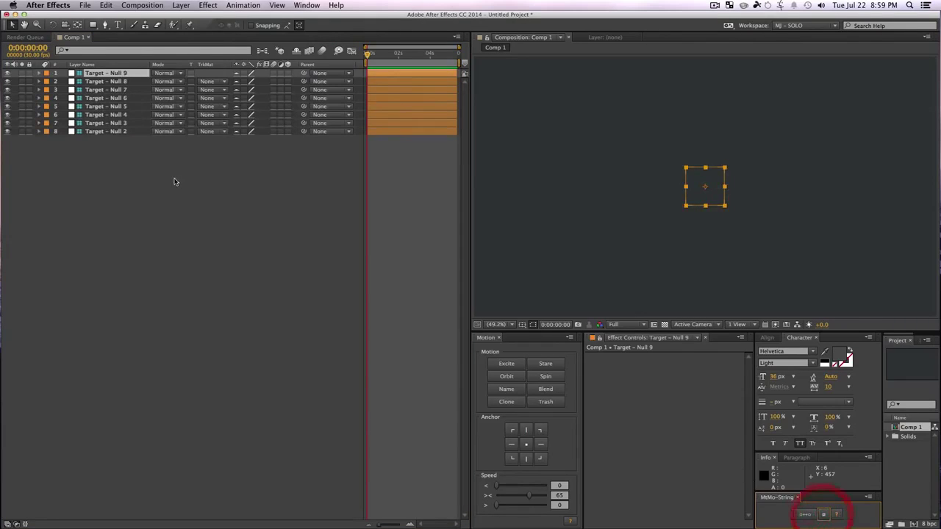
left_click_drag(124, 192, 90, 71)
key("Delete")
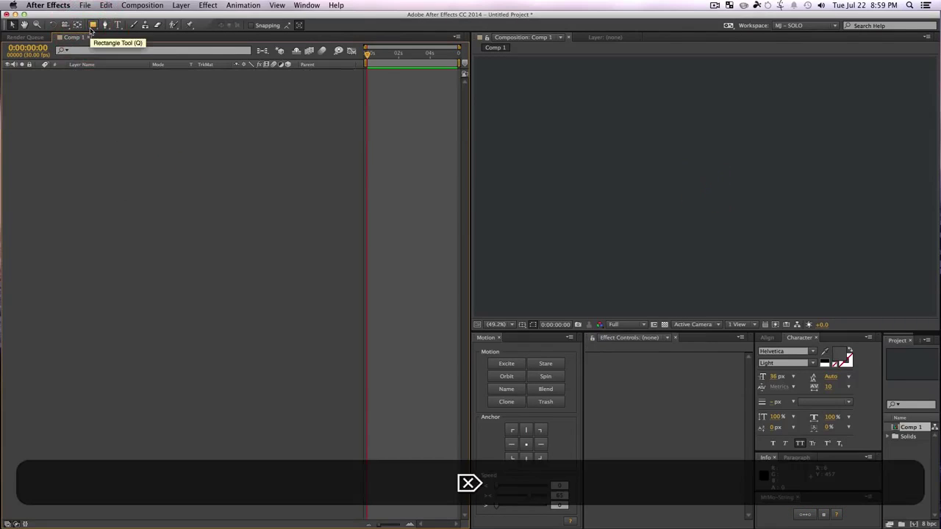
- Generate a string layer with the MtMo-String script and reveal its expressions and effects in the timeline
left_click(803, 517)
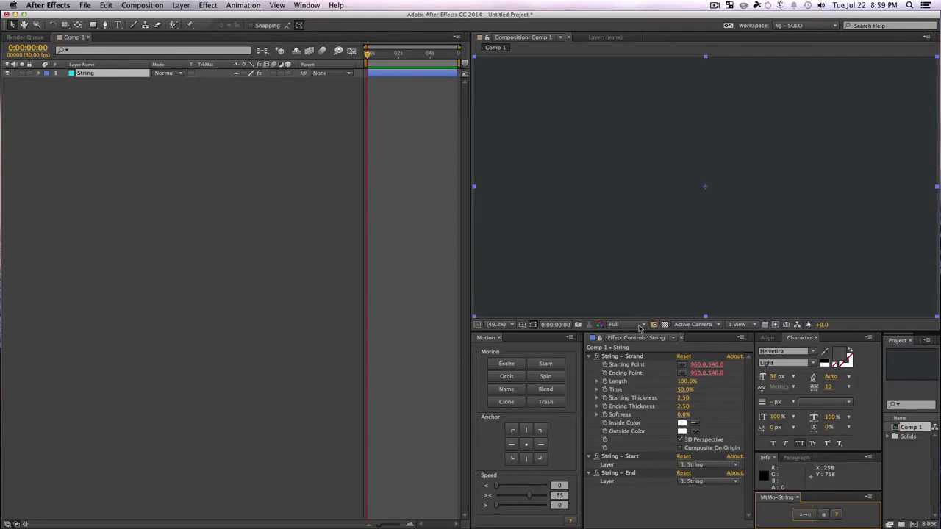
key("e")
key("e")
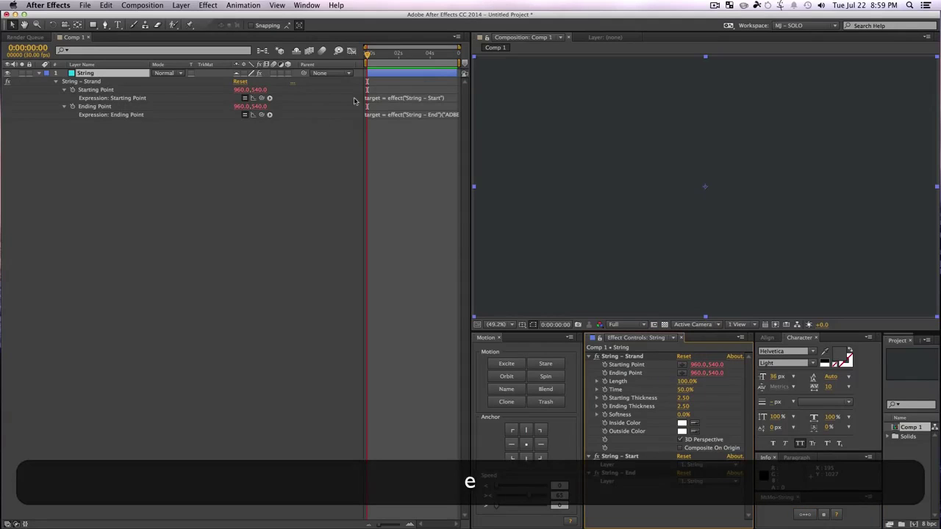
key("e")
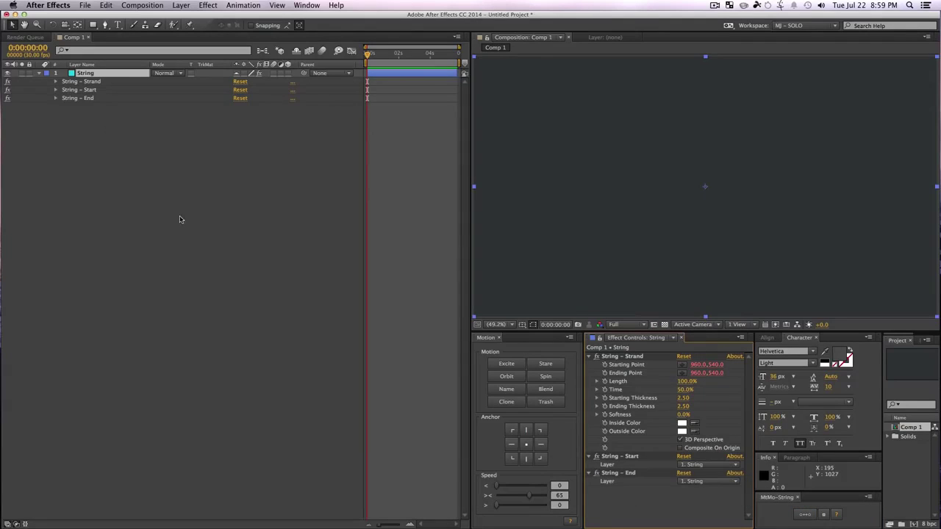
left_click(180, 217)
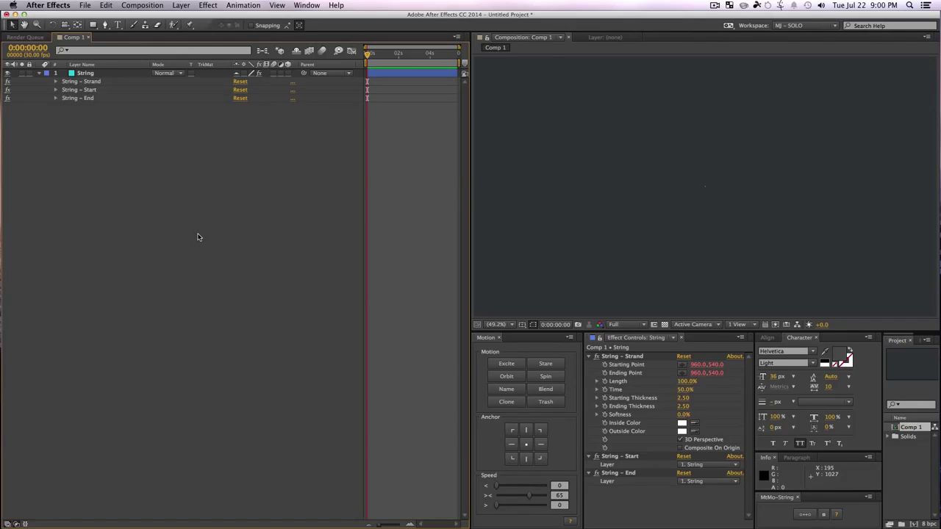
- Examine the string's dot at the composition's centre up close and return to the fitted view
key("z")
left_click(624, 169)
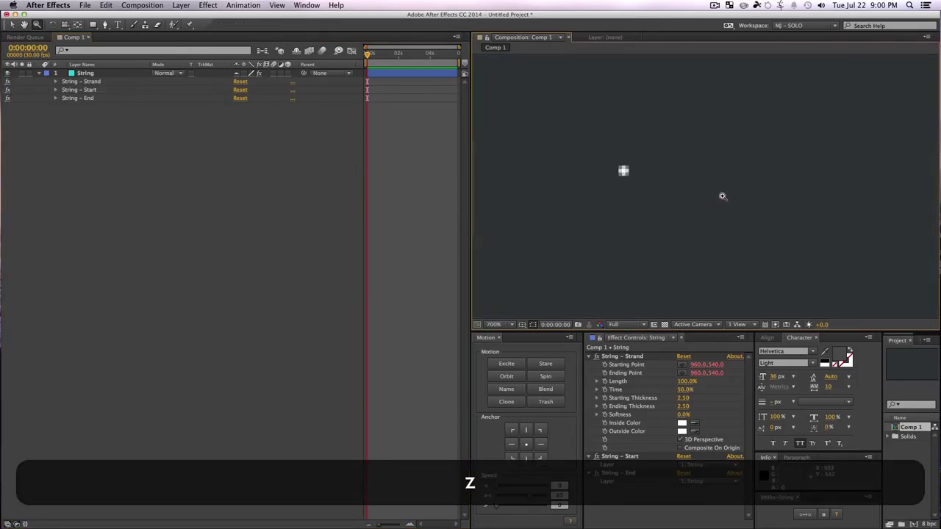
key("v")
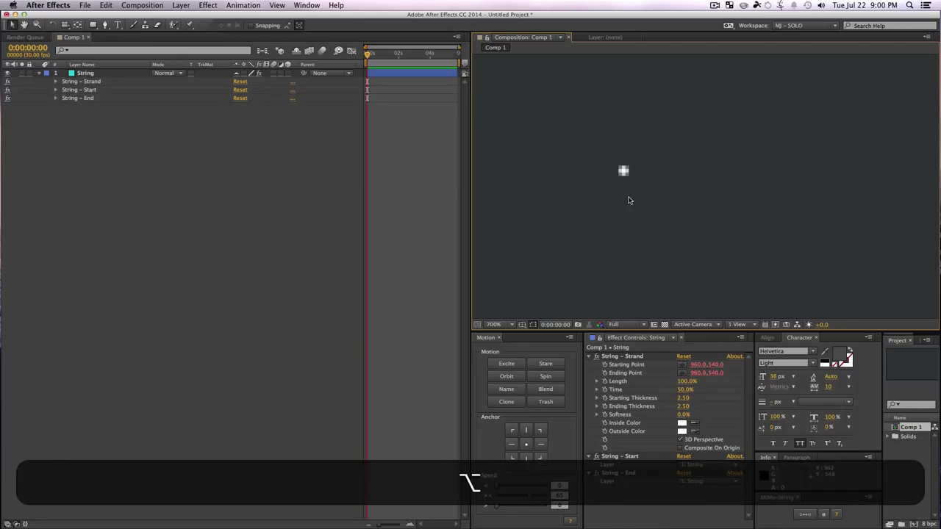
key("alt+z")
left_click(640, 198, "alt")
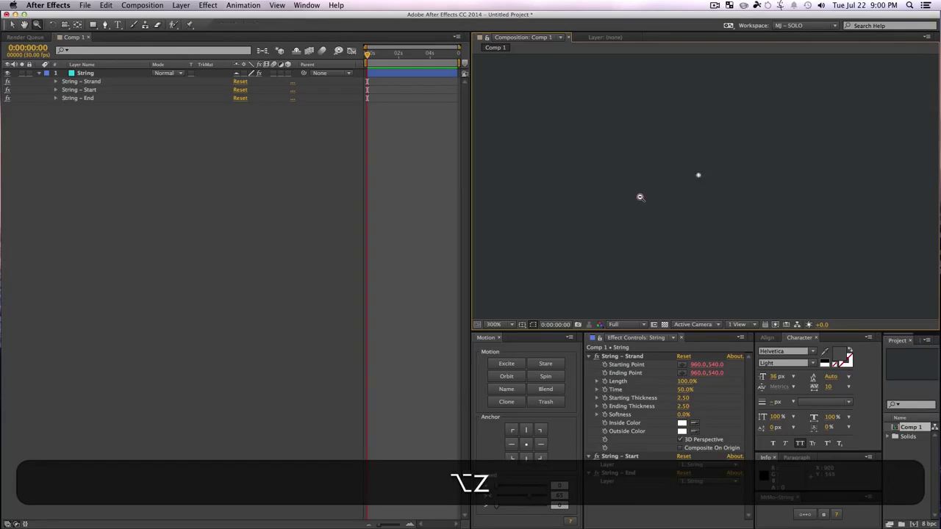
left_click(640, 198, "alt")
key("alt+space")
key("z")
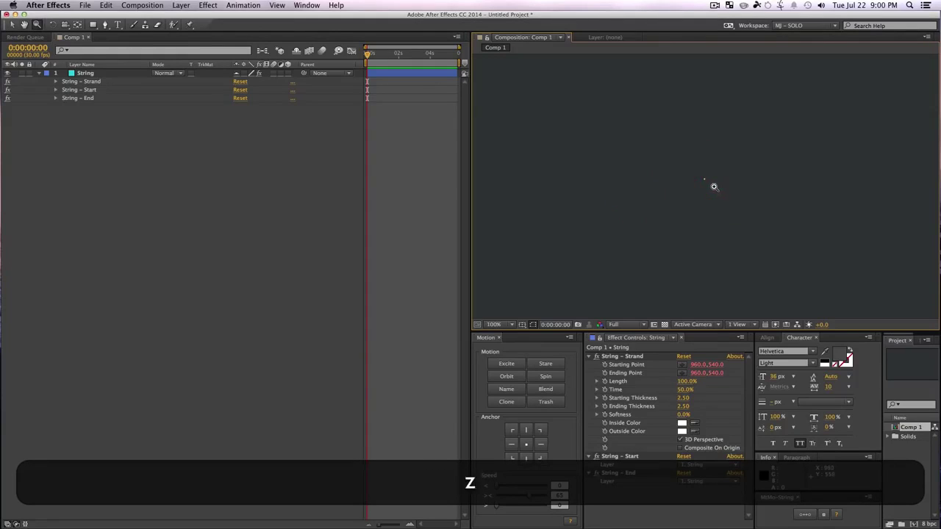
left_click(712, 185, "alt")
key("shift+slash")
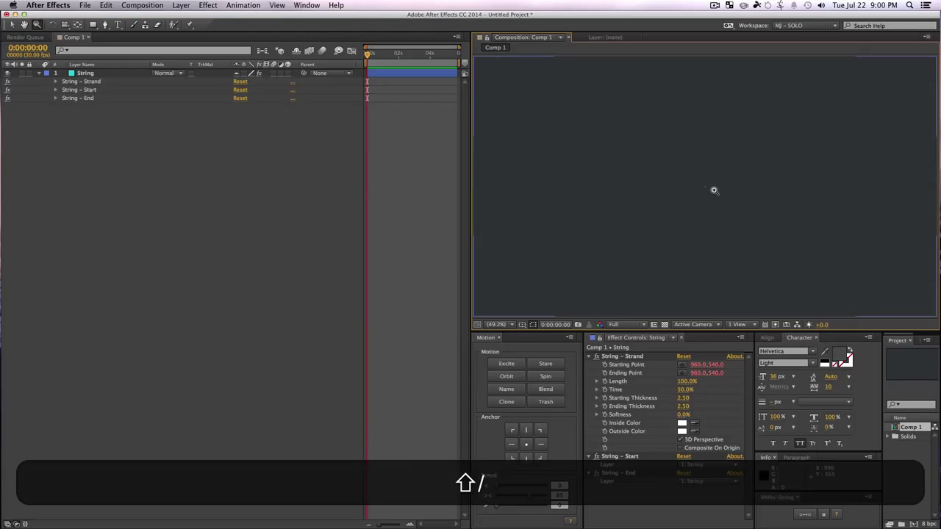
key("shift+v")
key("v")
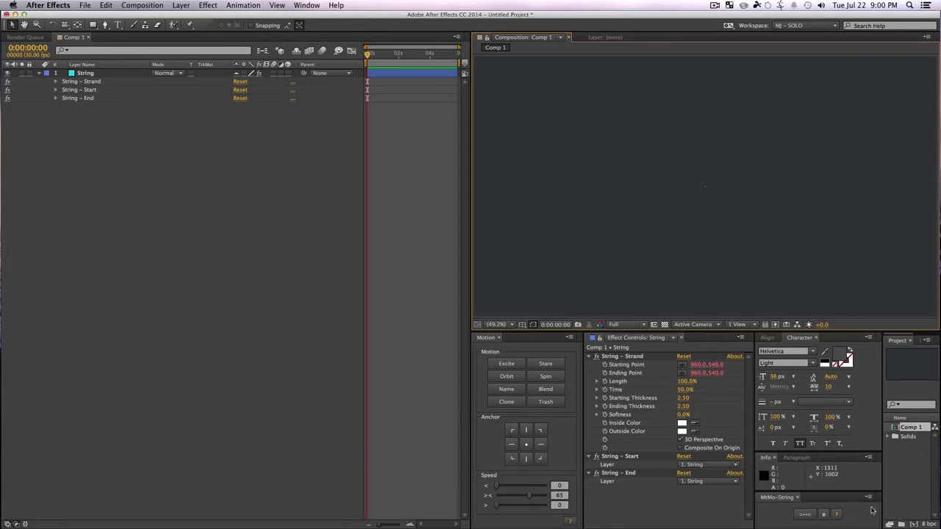
- Create two target nulls above the String layer with the MtMo-String script
left_click(823, 515)
left_click(823, 515)
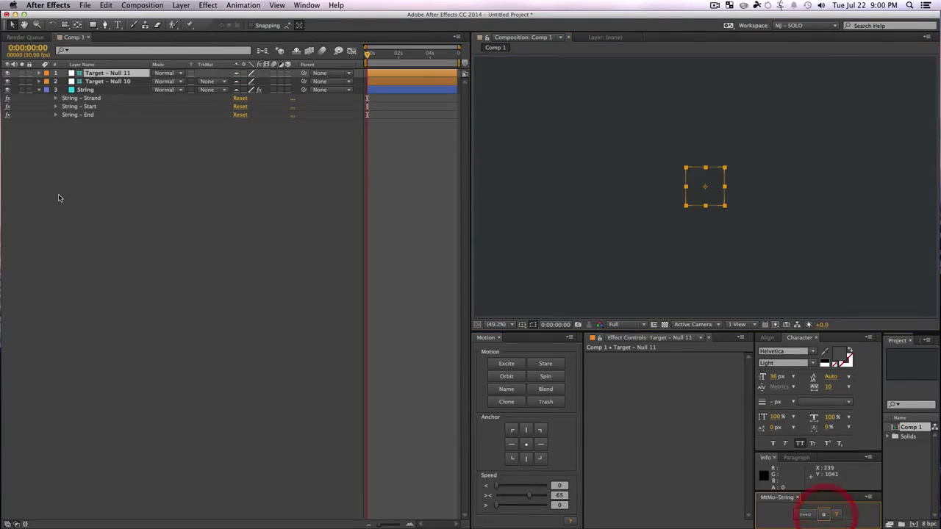
left_click(59, 195)
- Set the String layer's start layer to Target – Null 11 and its end layer to Target – Null 10
left_click(85, 90)
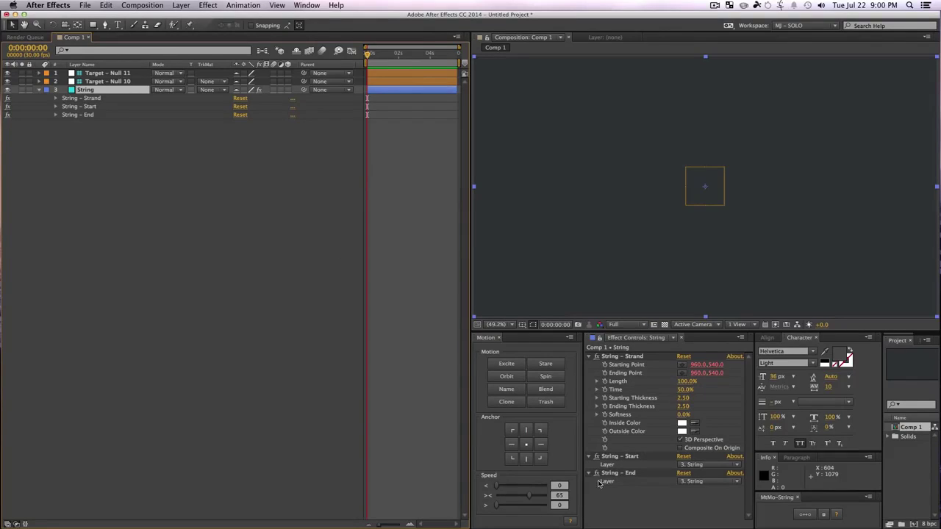
left_click(702, 466)
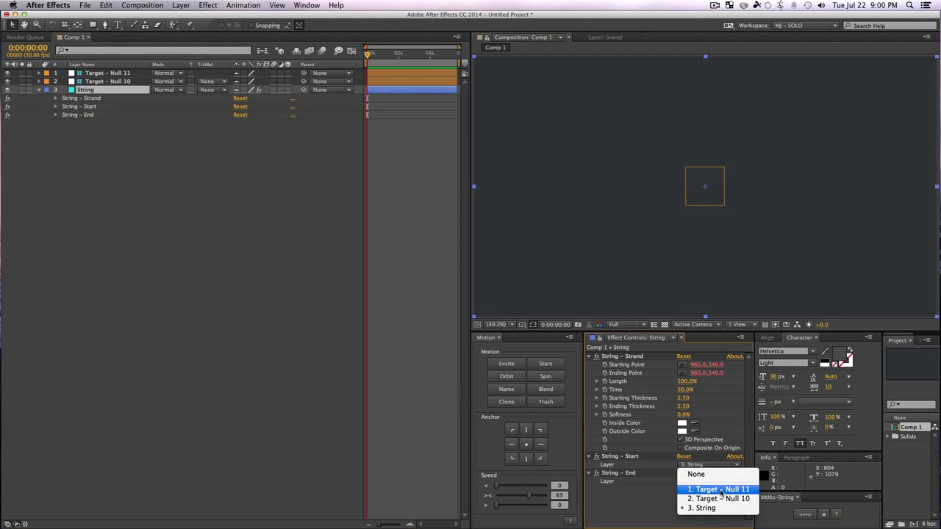
left_click(720, 490)
left_click(713, 482)
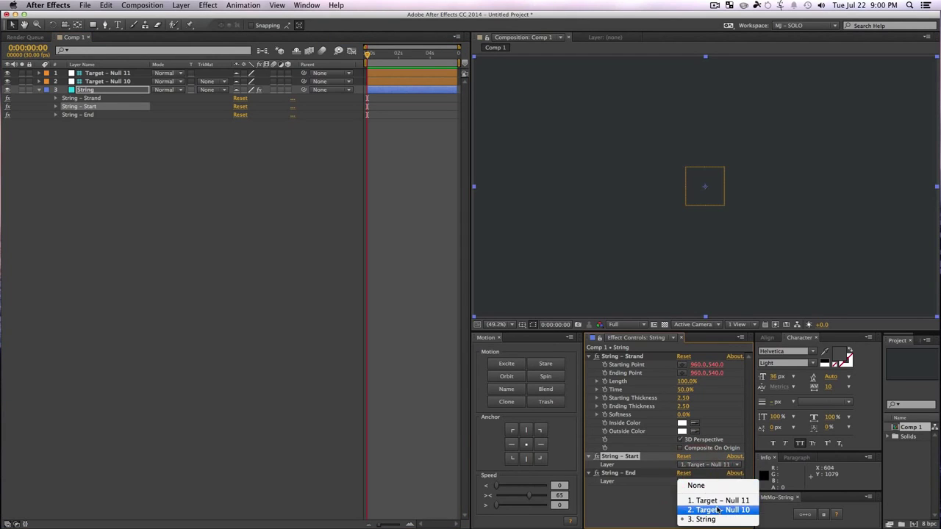
left_click(719, 510)
left_click(185, 207)
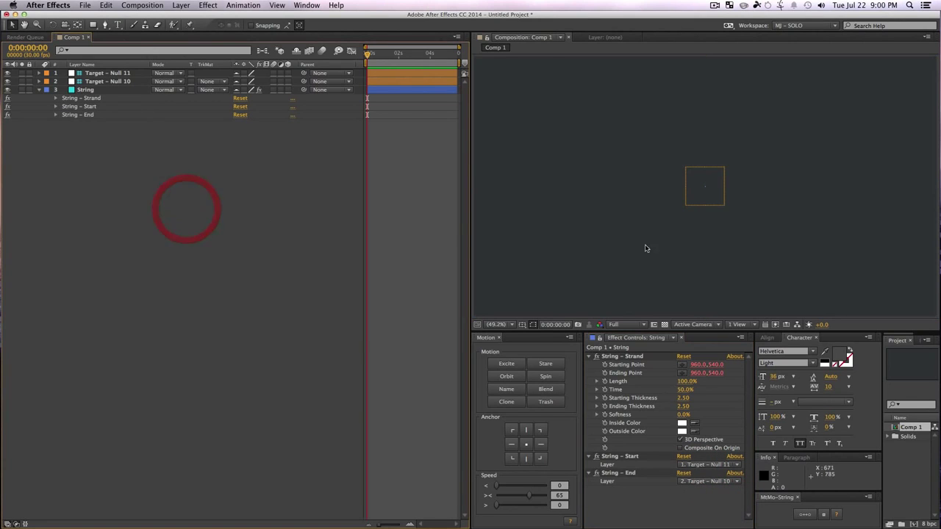
- Spread the two target nulls apart, trying Target – Null 10's anchor point at its top-left corner and recentring it
left_click_drag(704, 200, 517, 213)
left_click_drag(517, 166, 799, 195)
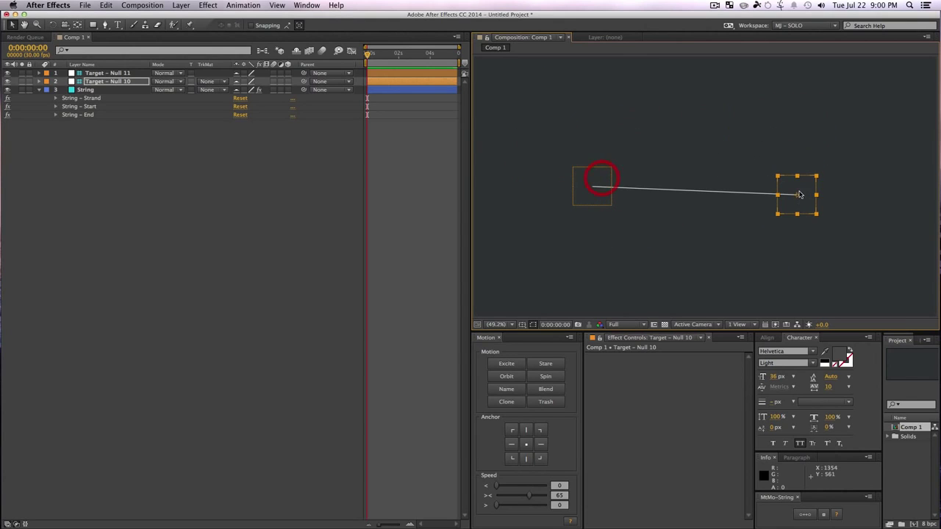
left_click(513, 431)
left_click_drag(793, 204, 756, 197)
left_click(526, 444)
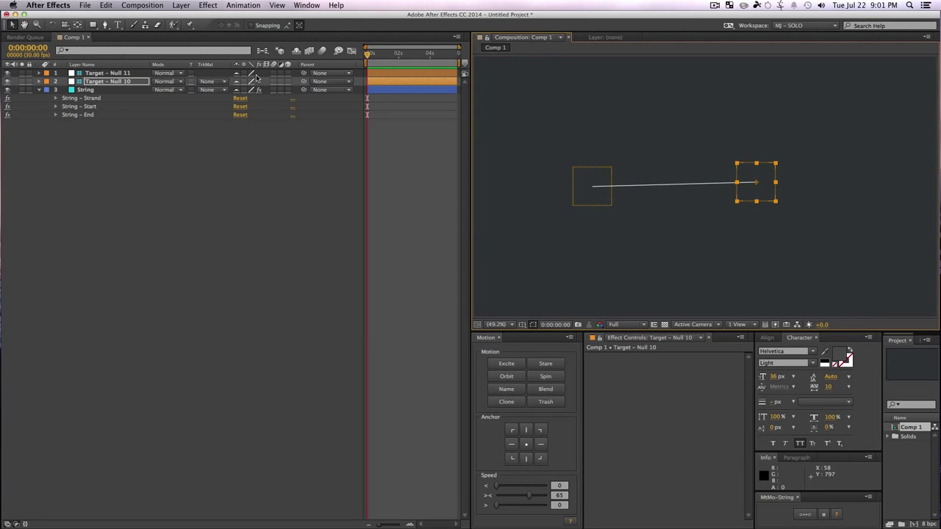
- Make both target nulls 3D layers and move Target – Null 10 downward and closer to the camera
left_click(286, 81)
left_click(287, 74)
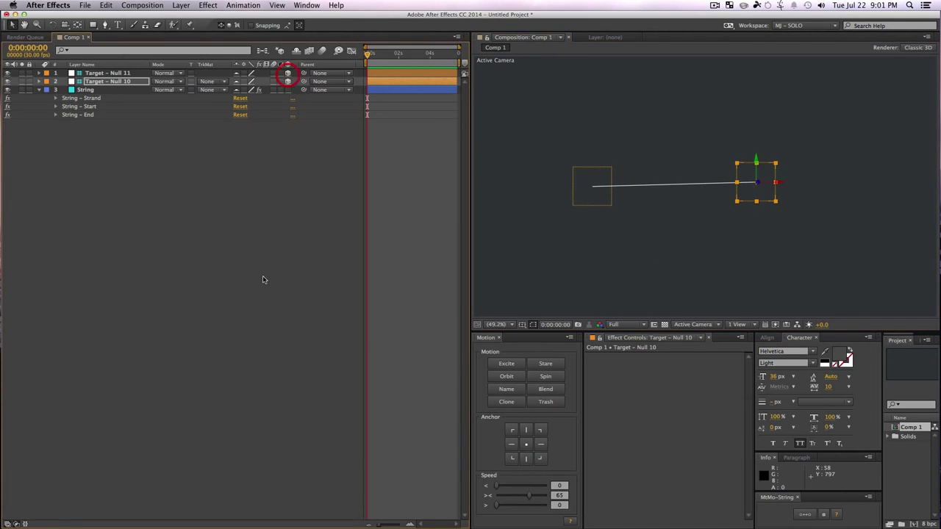
left_click(269, 277)
left_click(759, 199)
left_click_drag(758, 187, 695, 447)
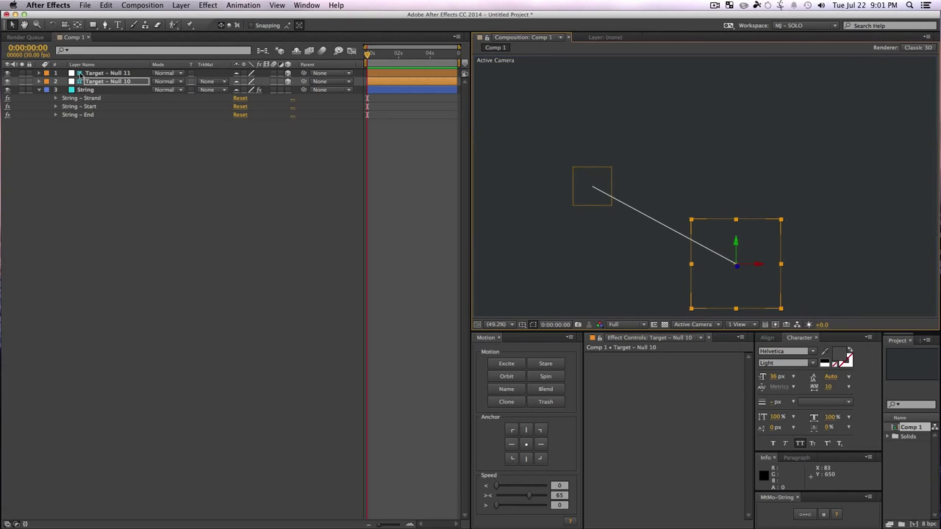
- Delete both target nulls and the String layer from the composition
key("super+a")
key("Delete")
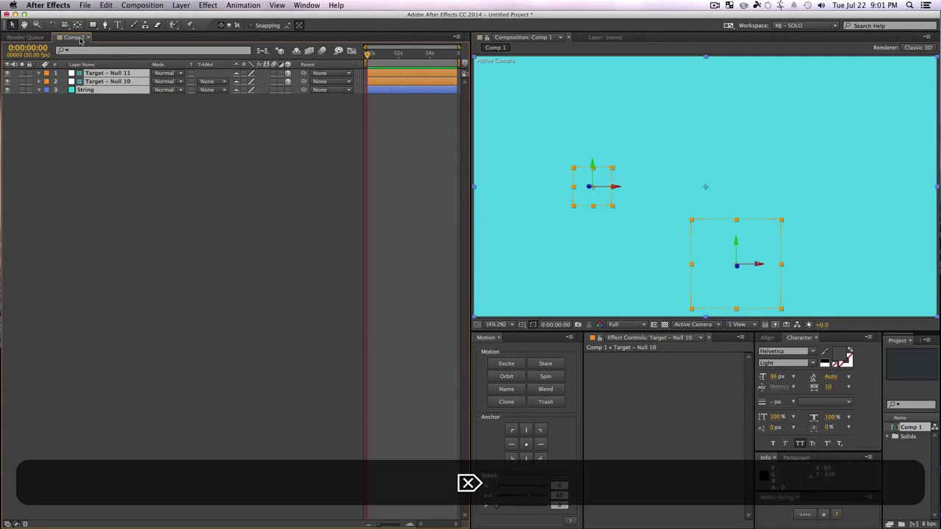
key("Delete")
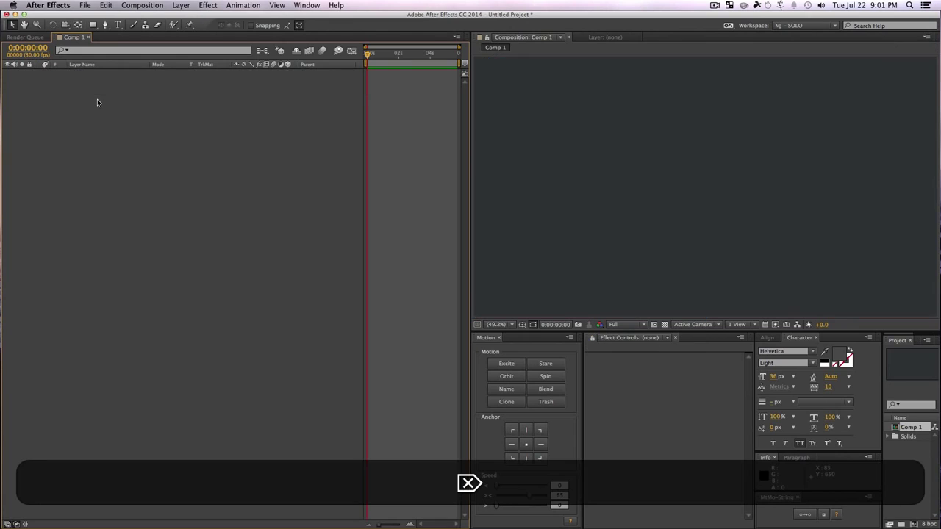
- Create four target nulls and one string layer with the MtMo-String script
left_click(822, 514)
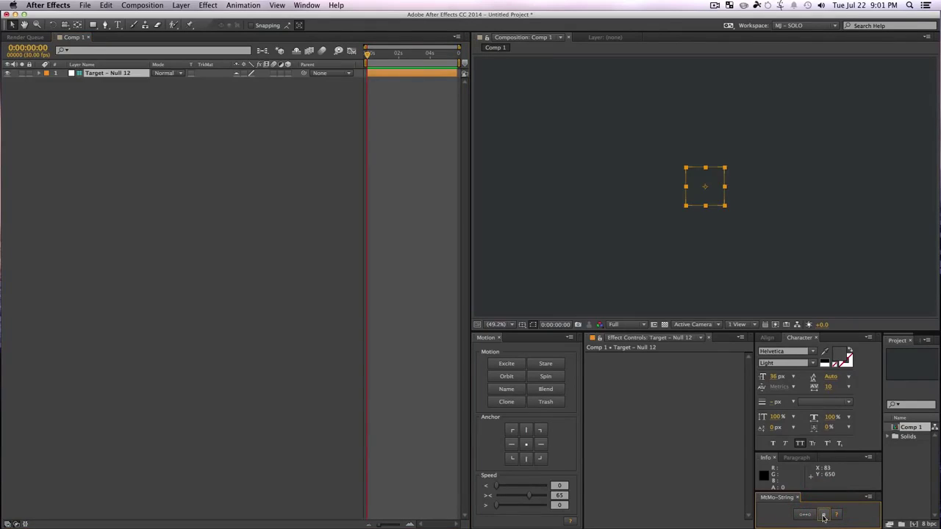
left_click(823, 514)
left_click(822, 514)
left_click(823, 515)
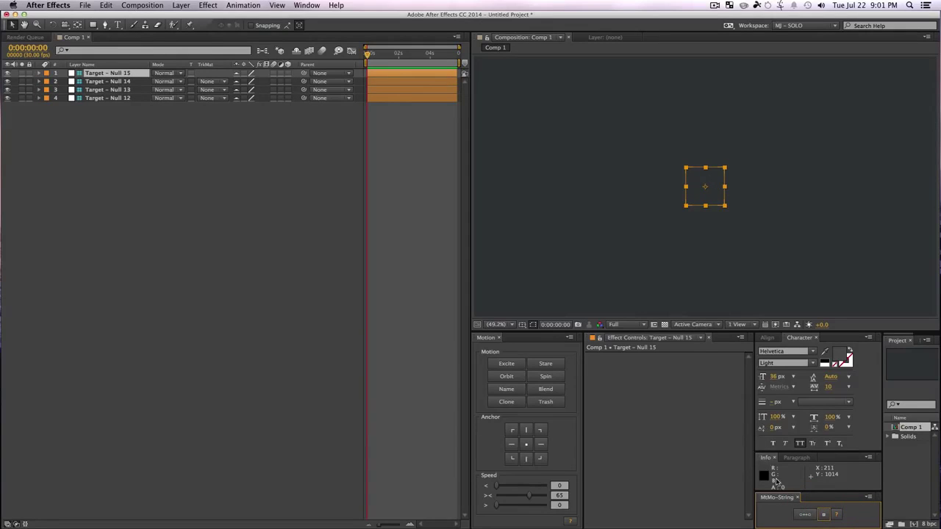
left_click(804, 515)
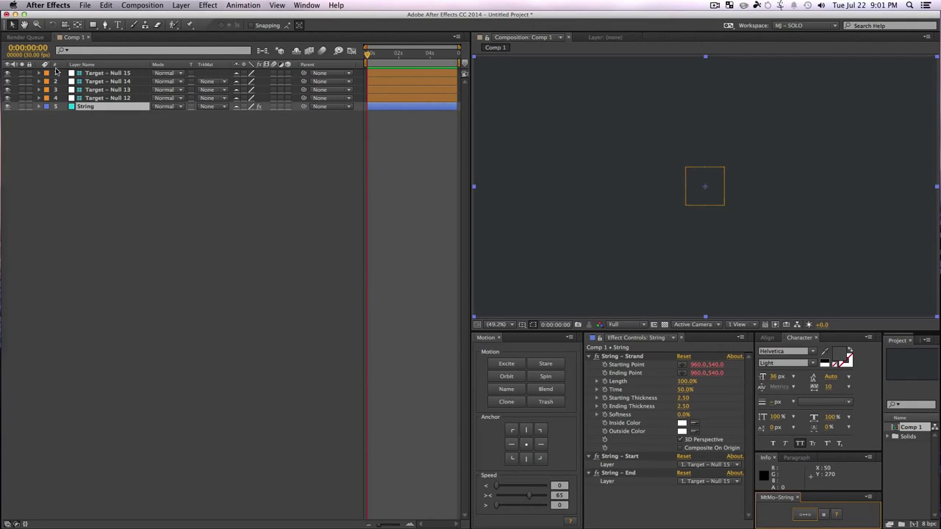
left_click(132, 197)
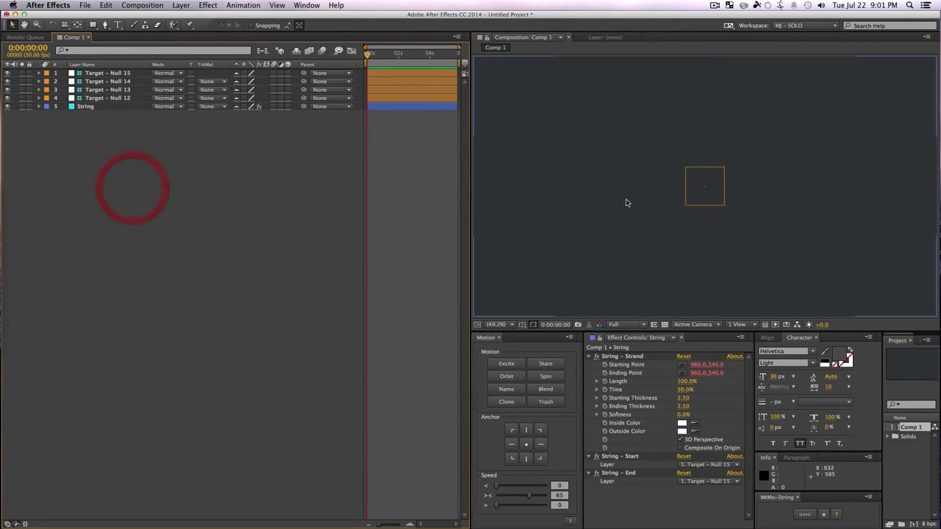
- Spread the four target nulls into a rough rectangle around the composition's centre
left_click_drag(695, 197, 805, 162)
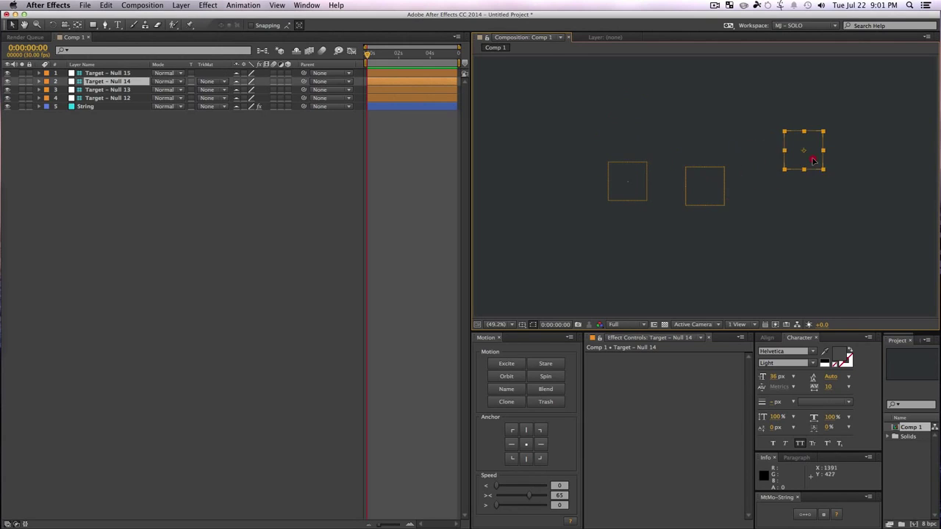
left_click_drag(713, 193, 793, 247)
left_click(701, 206)
left_click_drag(701, 206, 644, 259)
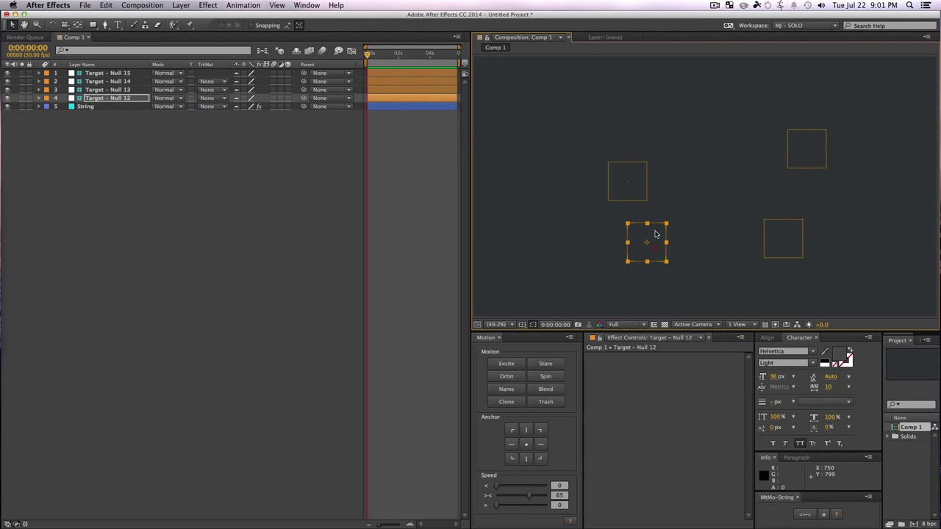
left_click_drag(625, 187, 625, 161)
- Set the String layer's end layer to Target – Null 14, connecting the two upper nulls
left_click(94, 108)
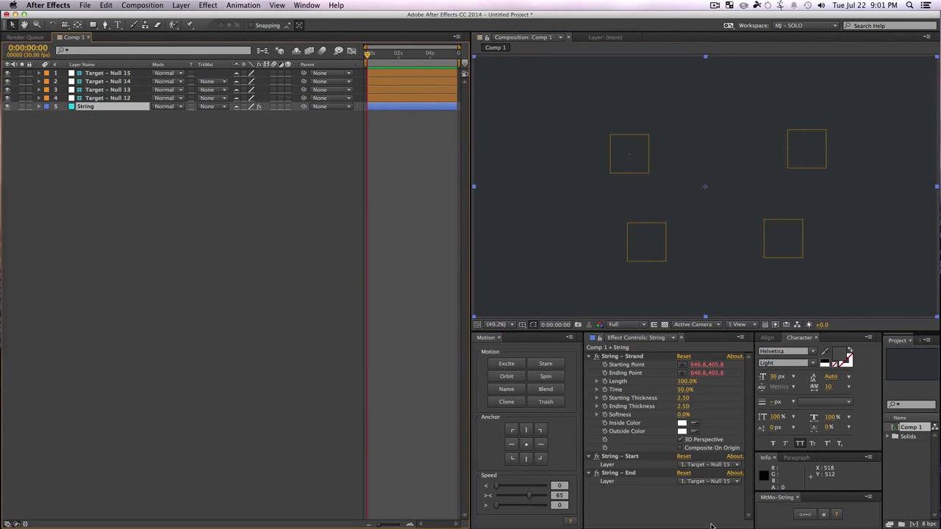
left_click(708, 482)
left_click(705, 491)
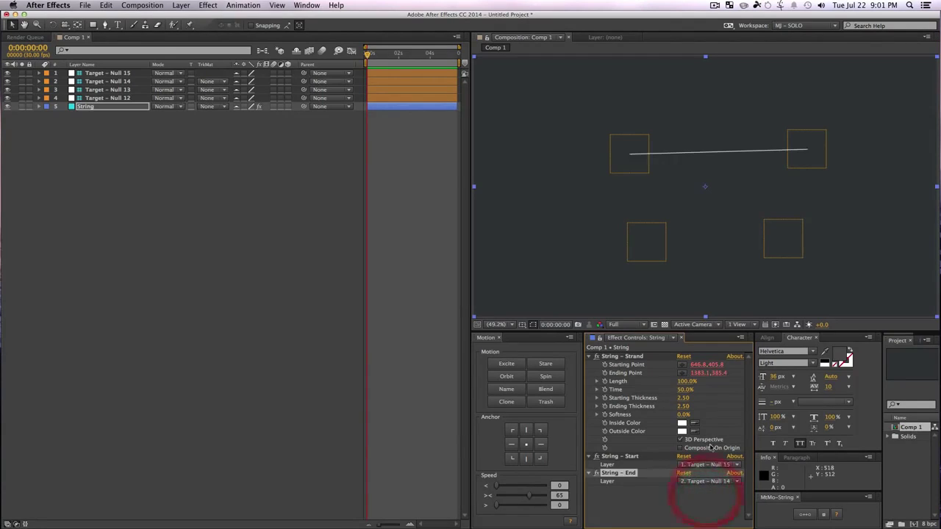
left_click(248, 244)
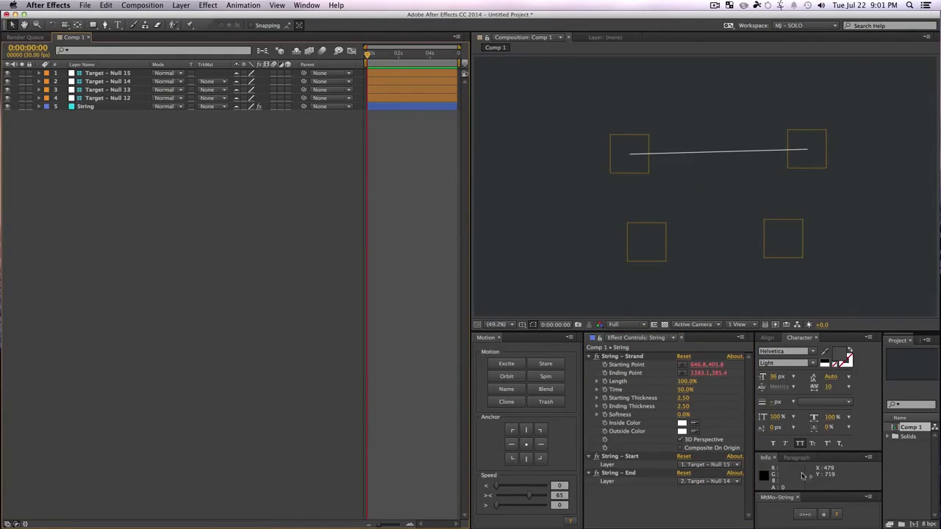
- Try generating a second string layer, undo it, and duplicate the existing String layer instead
left_click(805, 515)
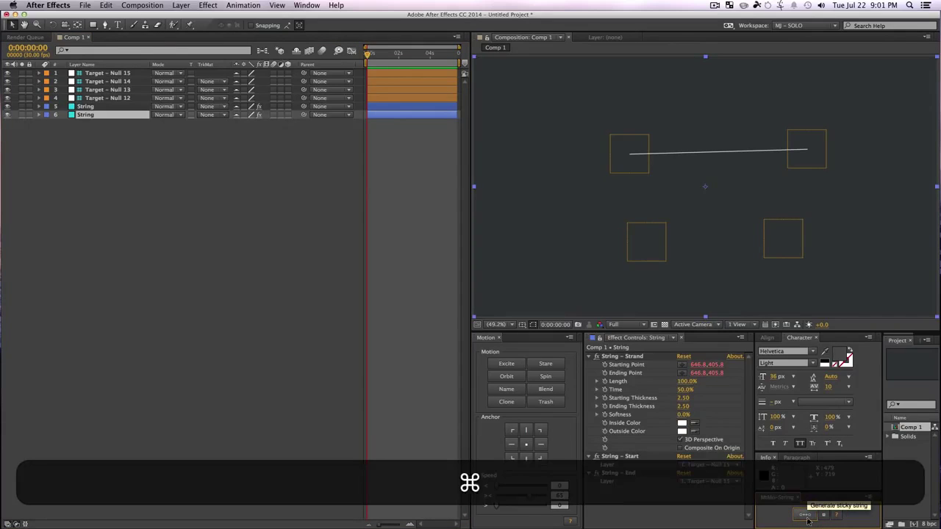
key("super+z")
left_click(93, 130)
left_click(86, 108)
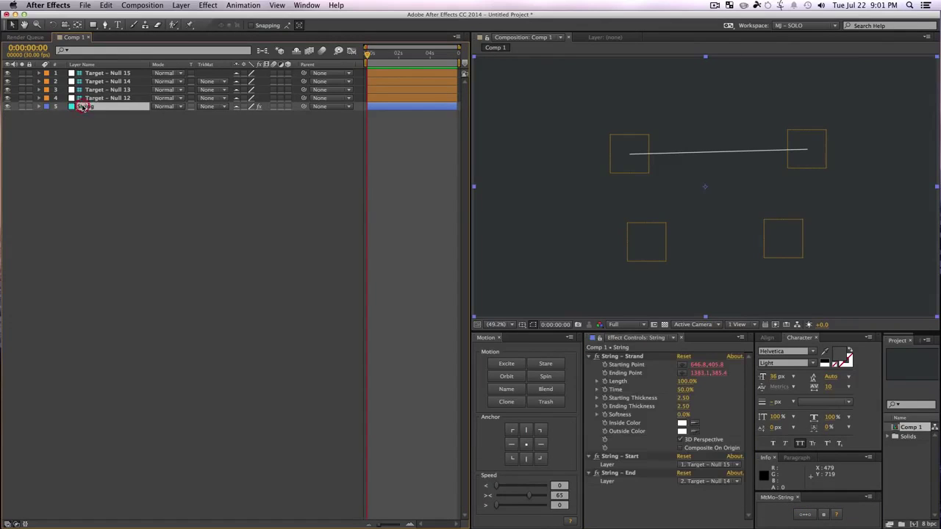
key("super+d")
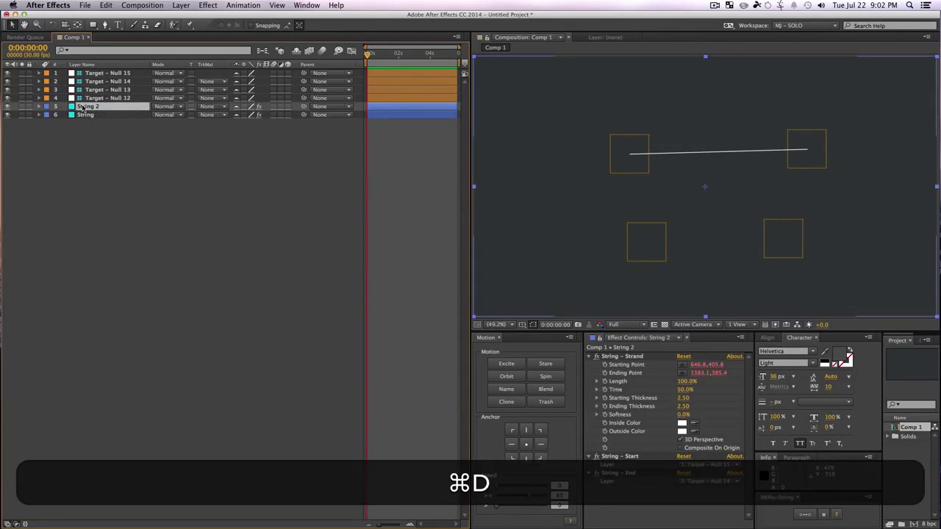
- Set String 2's start layer to Target – Null 13, connecting the two nulls on the right-hand side of the rectangle
left_click(691, 464)
left_click(696, 491)
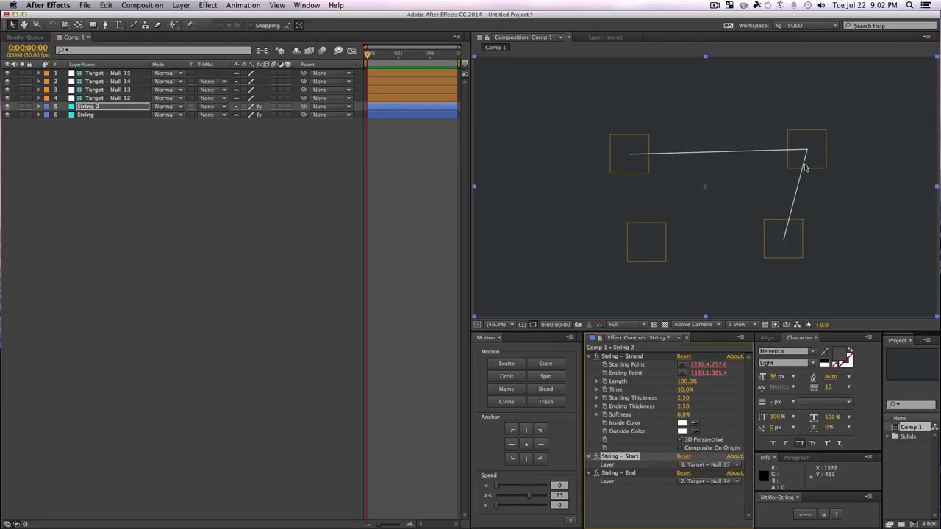
- Duplicate String 2 and set the copy's end layer to Target – Null 12, connecting the two lower nulls
left_click(82, 109)
key("super+d")
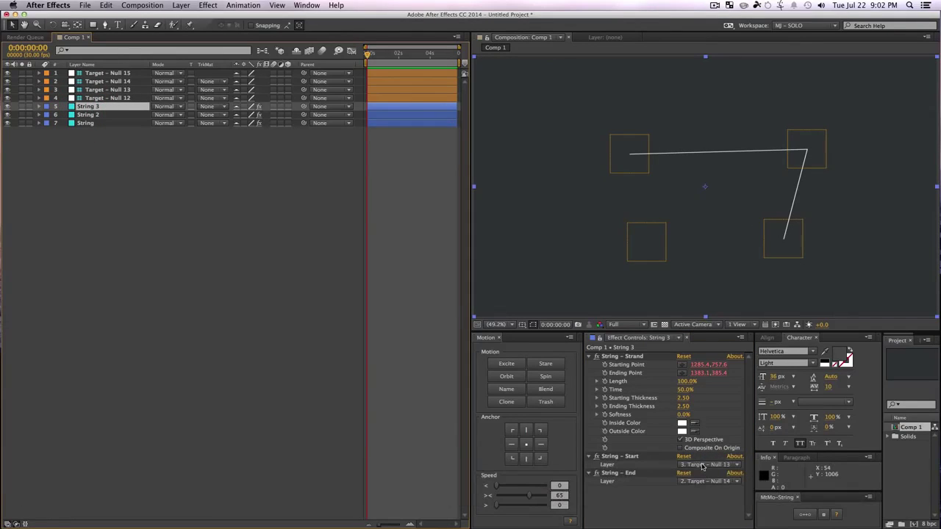
left_click(702, 483)
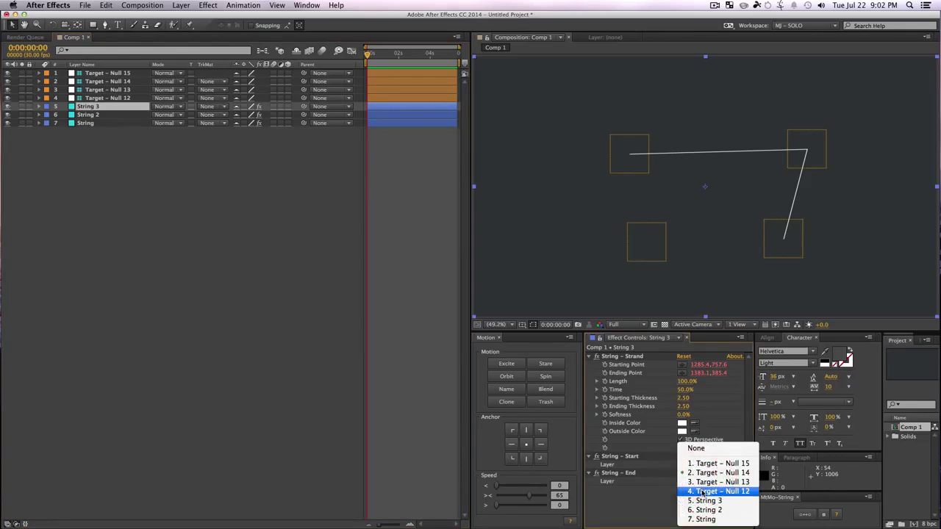
left_click(699, 491)
key("super+d")
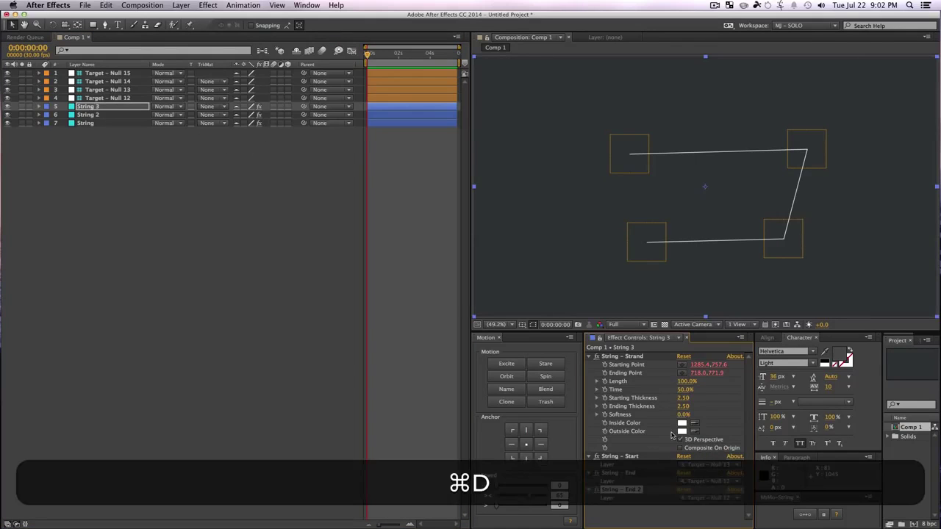
key("super+z")
left_click(225, 246)
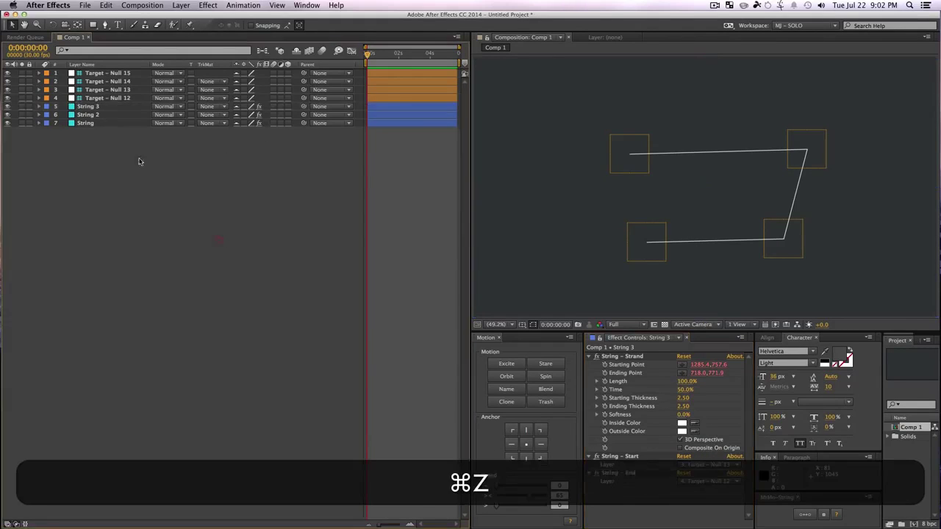
- Duplicate String 3 and set the copy's start layer to Target – Null 15, closing the rectangle of strings
left_click(86, 107)
key("super+d")
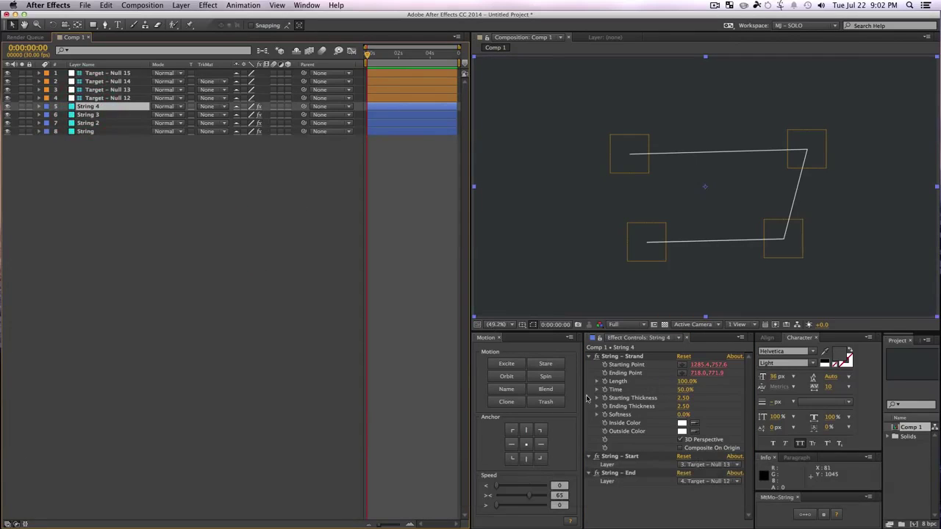
left_click(700, 467)
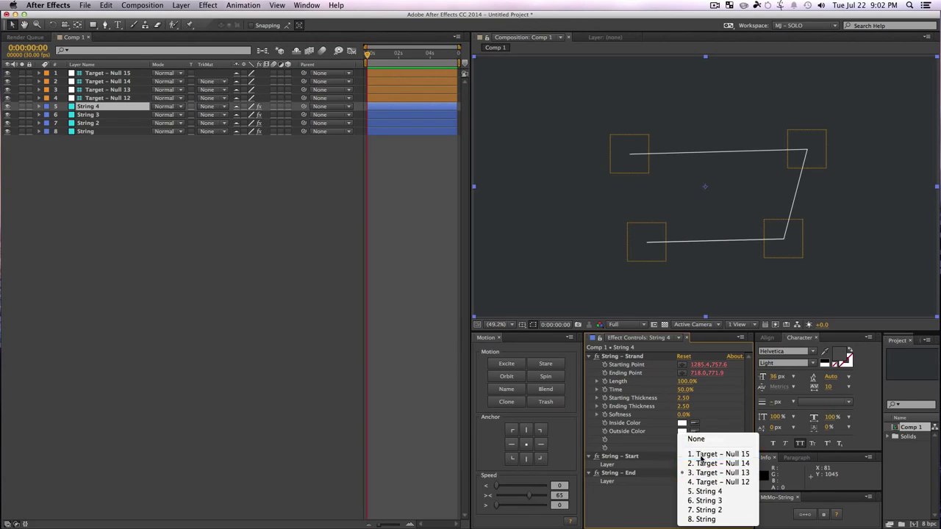
left_click(702, 393)
- Move the corner target nulls around the composition to reshape the closed string outline into an irregular quadrilateral
left_click(308, 293)
left_click_drag(794, 249, 734, 213)
left_click_drag(616, 145, 649, 130)
left_click_drag(723, 207, 805, 210)
left_click_drag(748, 168, 764, 152)
left_click(309, 224)
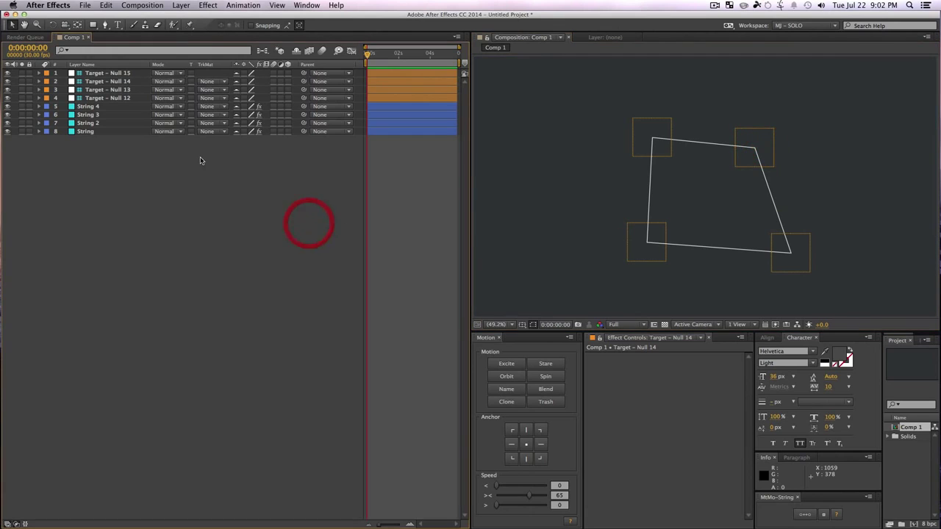
- Create a fifth target null with MtMo-String and place it inside the string outline, slightly below the composition's centre
left_click(826, 514)
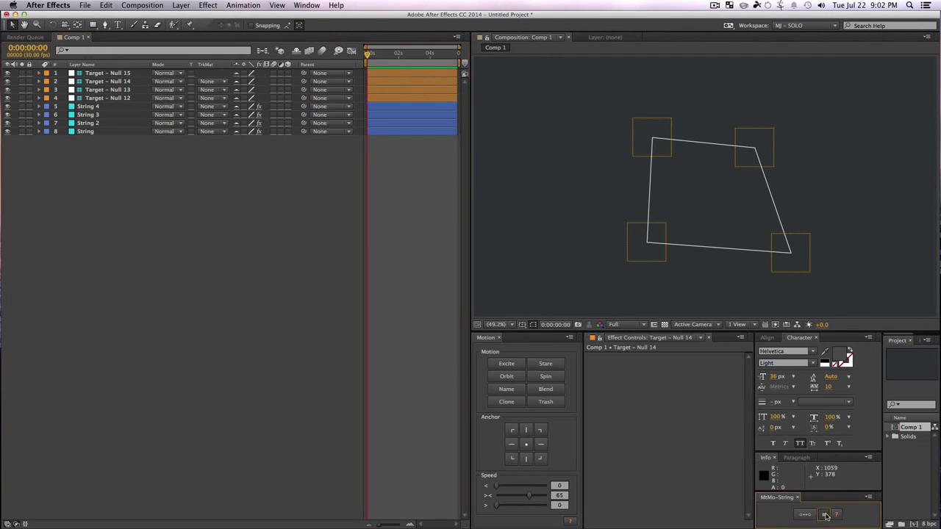
left_click(712, 208)
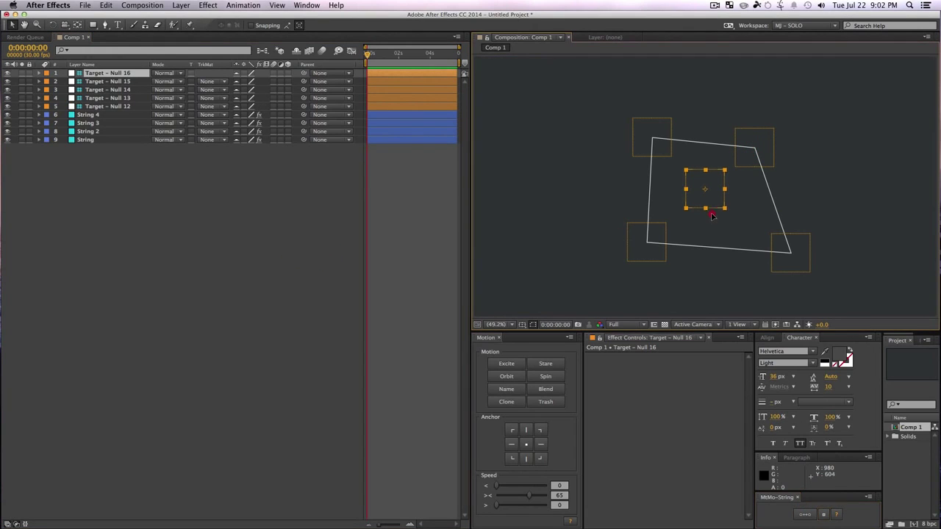
left_click(109, 196)
- Duplicate String 4 and set the copy's start layer to Target – Null 16, linking the inner null to the lower-left one
left_click(86, 116)
key("super+d")
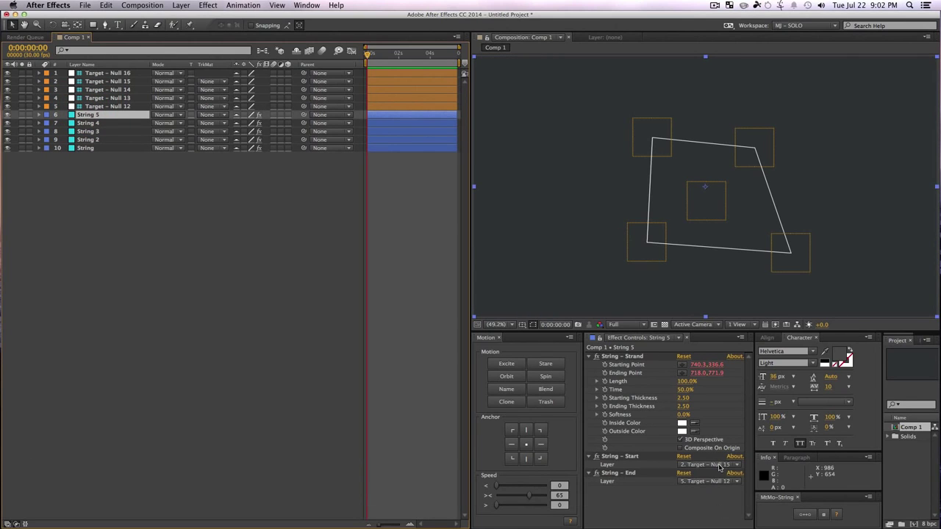
left_click(720, 466)
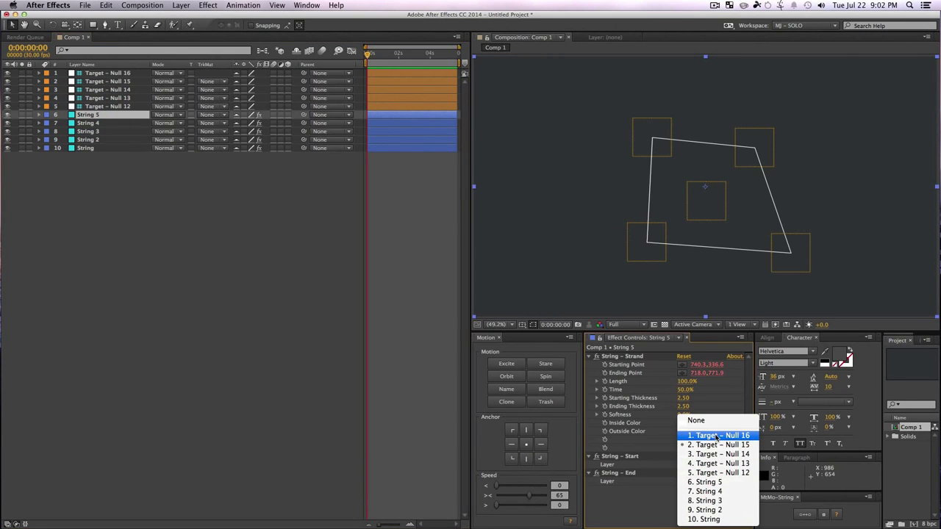
left_click(716, 436)
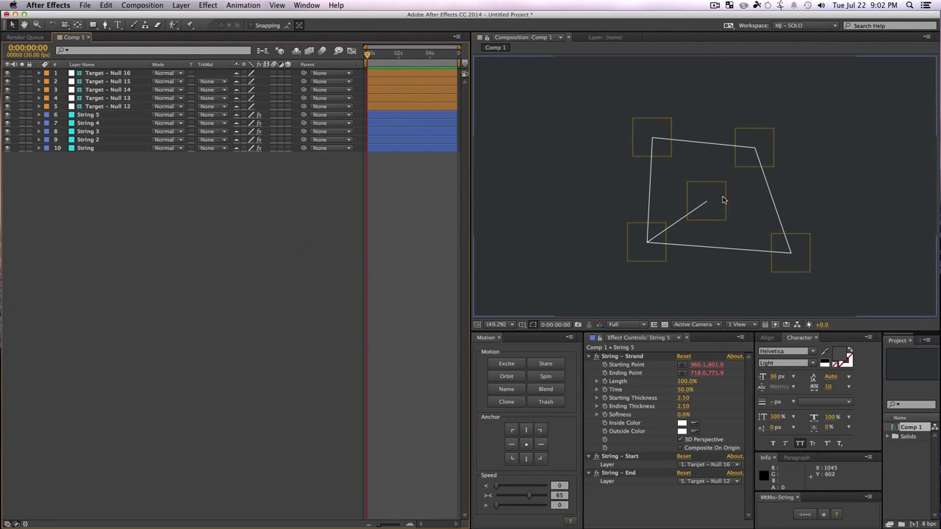
- Move Target – Null 16 to the upper left, Target – Null 15 to the upper right and Target – Null 12 further left
left_click_drag(710, 200, 549, 119)
left_click_drag(650, 141, 735, 108)
left_click(647, 242)
left_click_drag(647, 242, 565, 250)
left_click_drag(559, 213, 600, 234)
left_click(189, 212)
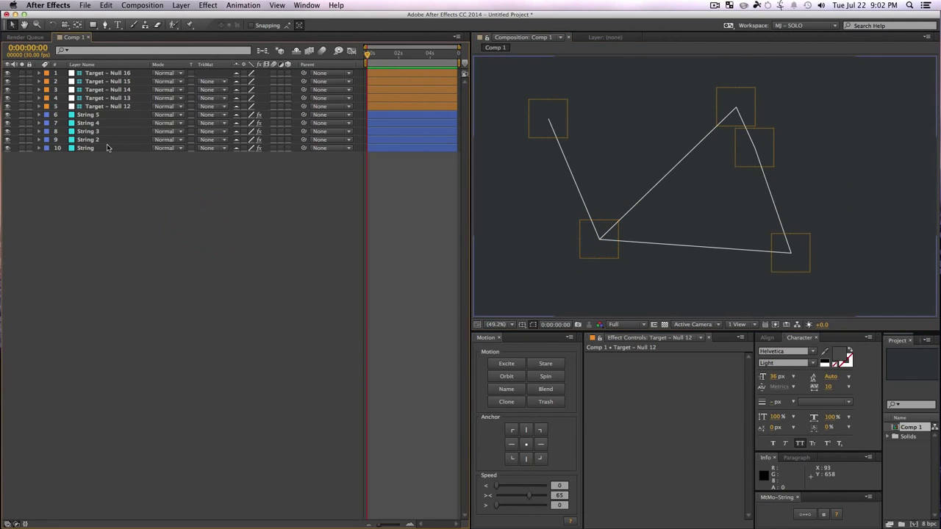
- Delete all the target null and string layers from Comp 1
left_click_drag(90, 192, 86, 44)
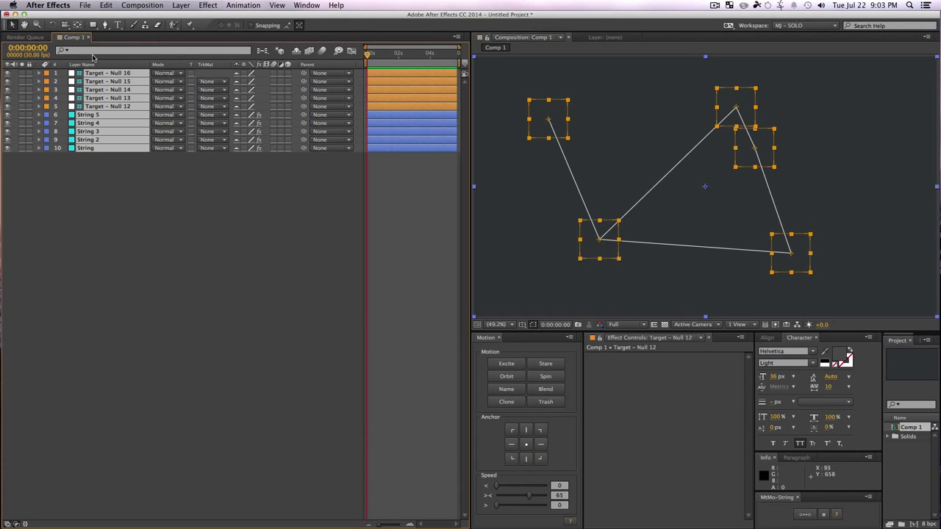
key("Delete")
left_click(169, 256)
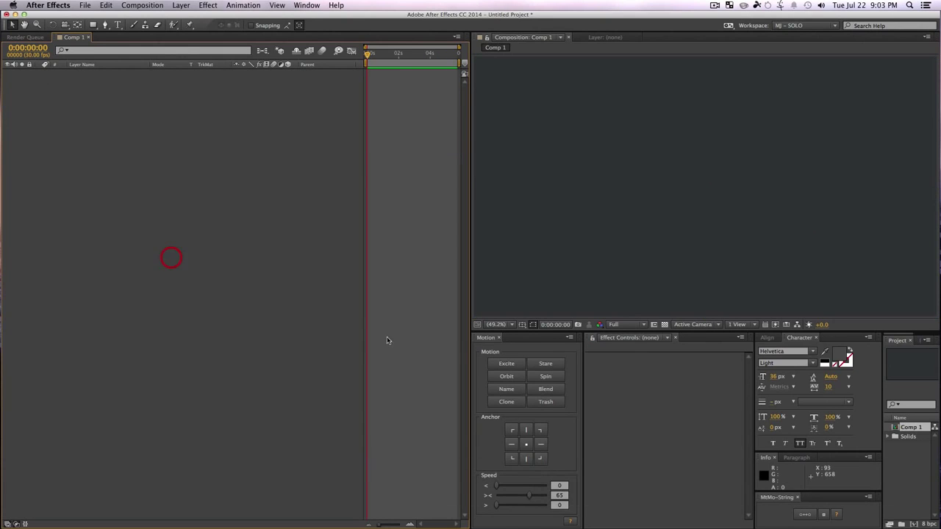
- Create two new target nulls and one string layer with MtMo-String
left_click(823, 517)
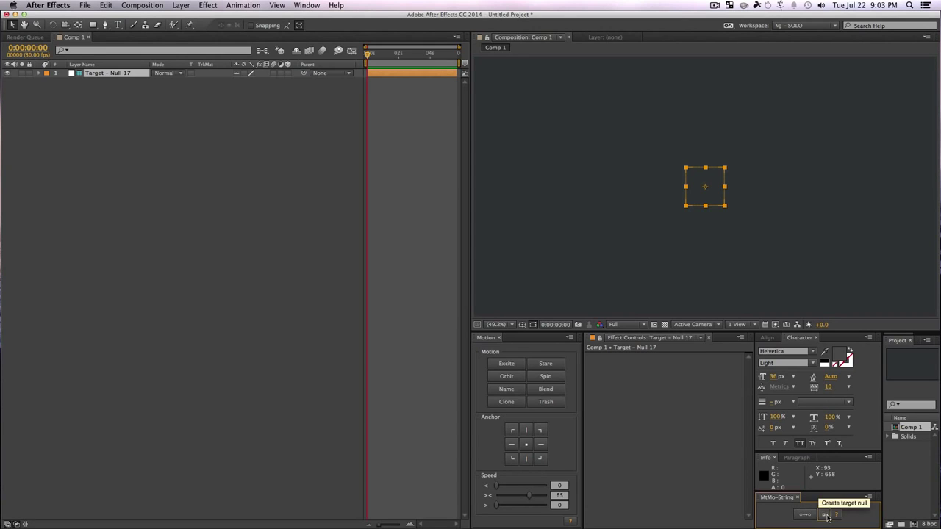
left_click(810, 518)
left_click(172, 141)
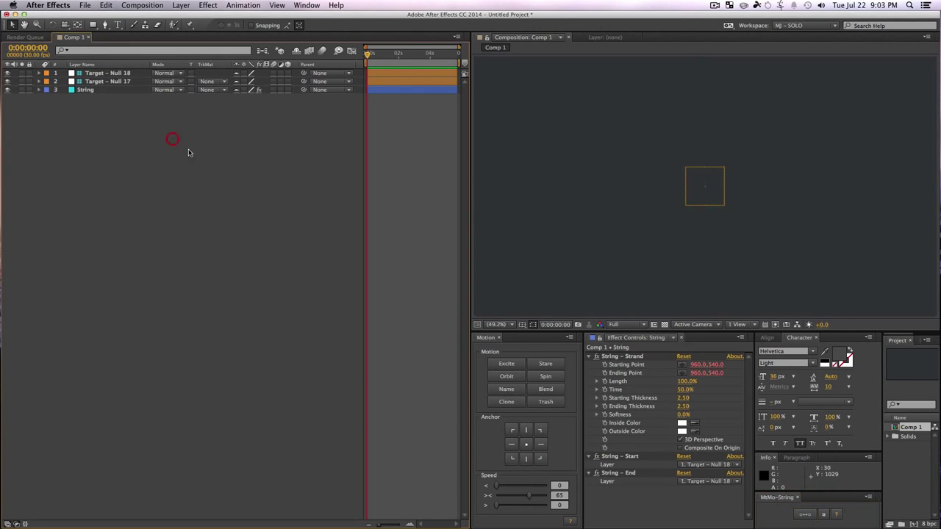
- Set the String layer's start layer to Target – Null 17
left_click(104, 90)
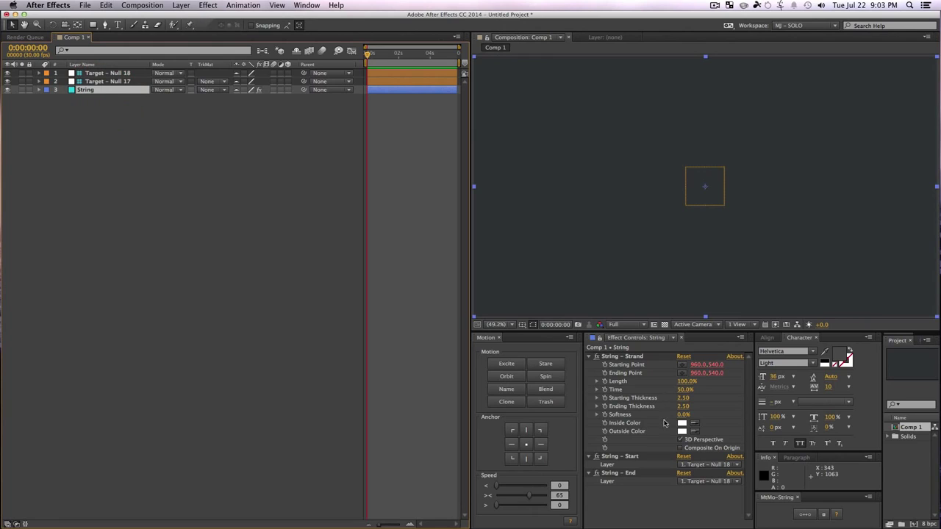
left_click(706, 466)
left_click(708, 499)
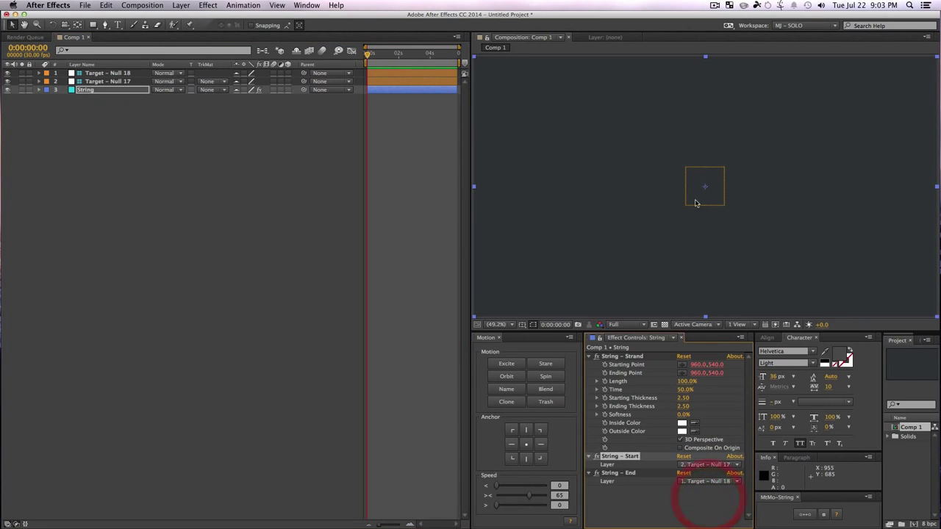
- Spread the two target nulls apart to either side of the centre, with the right one slightly lower than the left
left_click(69, 269)
left_click(690, 199)
left_click_drag(688, 200, 806, 221)
left_click(225, 160)
- Try out the String's length and strand settings, setting time to 49%, starting thickness to 132.8, ending thickness to 7.3 and softness to 77%
left_click(104, 89)
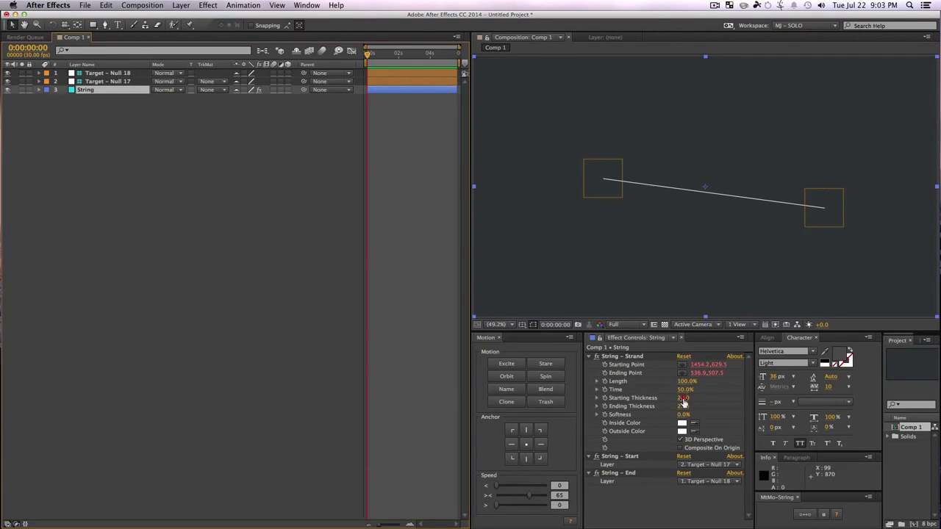
left_click_drag(683, 399, 717, 413)
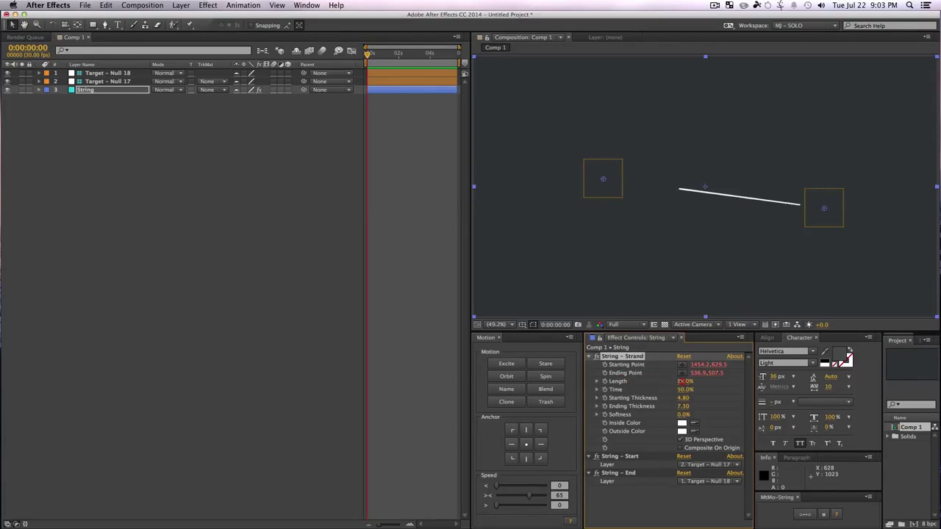
left_click_drag(661, 380, 630, 381)
left_click_drag(724, 391, 681, 389)
left_click_drag(739, 394, 696, 382)
left_click_drag(686, 415, 778, 402)
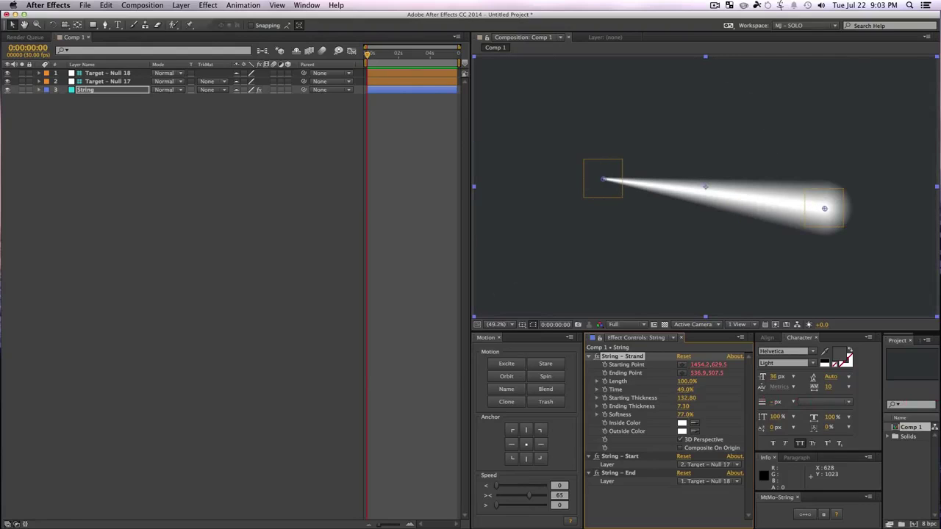
- Set the String's starting and ending thickness to 20 and its softness to 100%
left_click(685, 398)
type("20")
key("Tab")
type("20")
key("Tab")
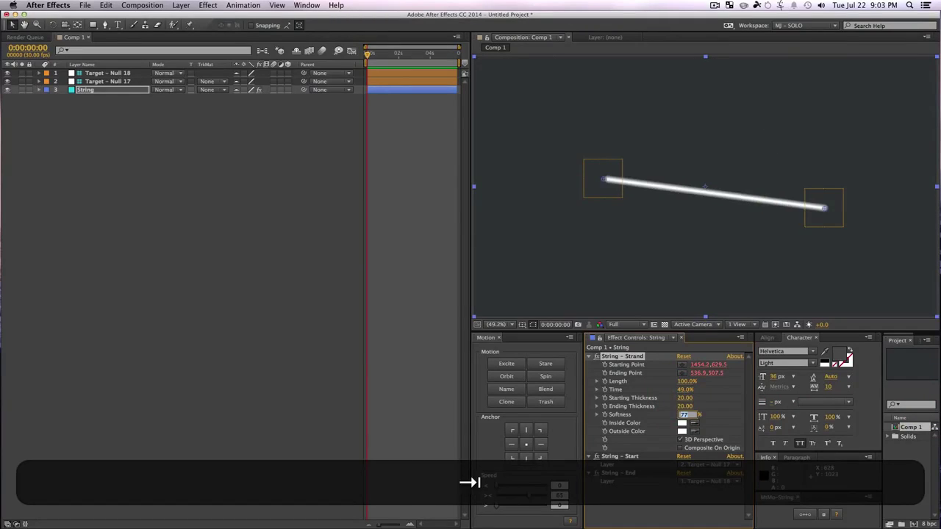
type("100")
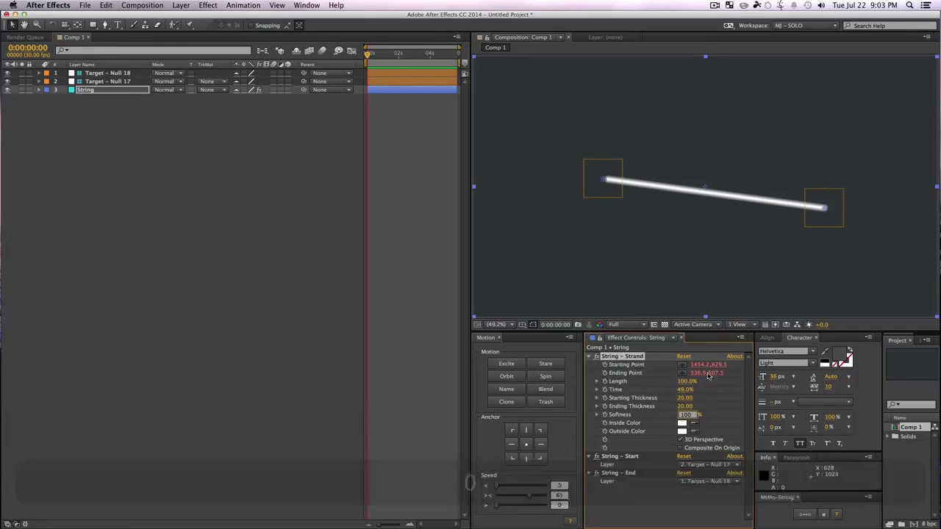
left_click(711, 389)
- Set the String's inside color to bright green 01FF4A
left_click(682, 423)
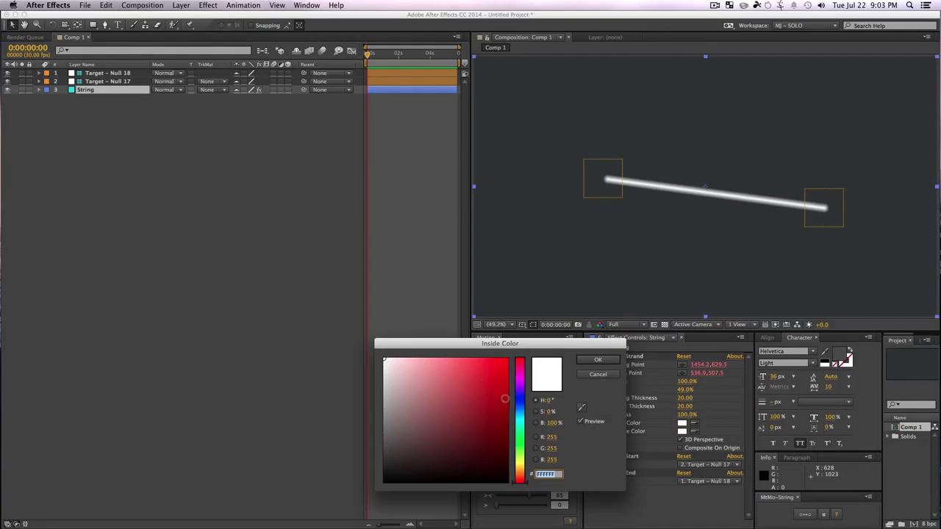
left_click_drag(518, 416, 518, 435)
left_click(508, 359)
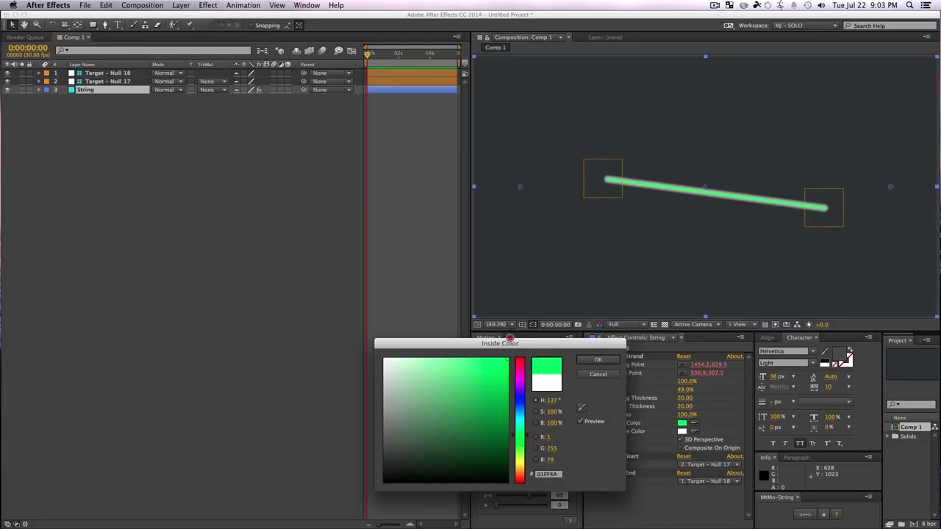
left_click(598, 360)
- Set the String's outside color to a light yellow-green
left_click(682, 432)
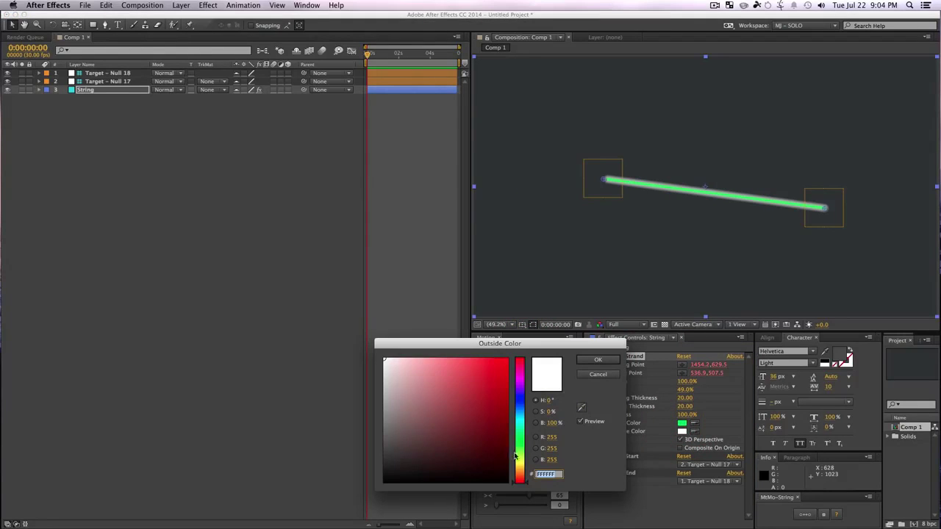
left_click_drag(519, 465, 519, 453)
left_click(500, 355)
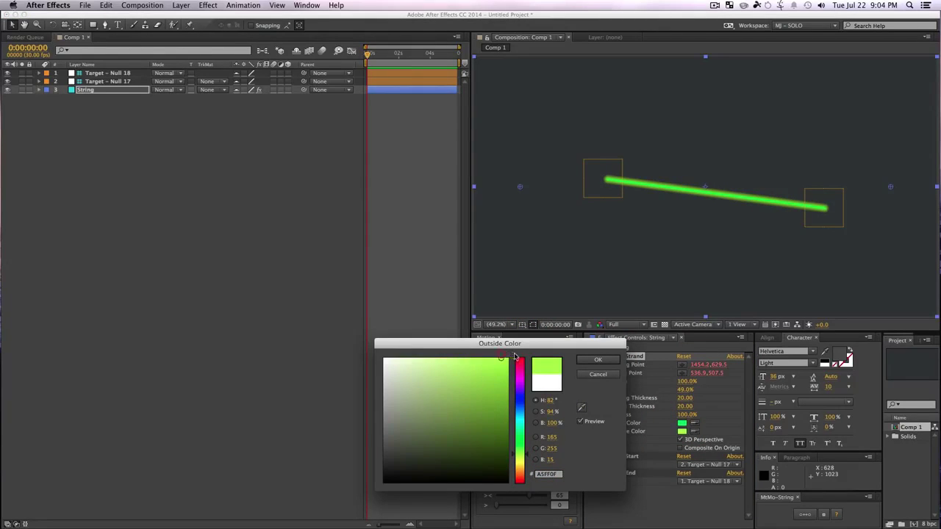
left_click(450, 358)
key("Return")
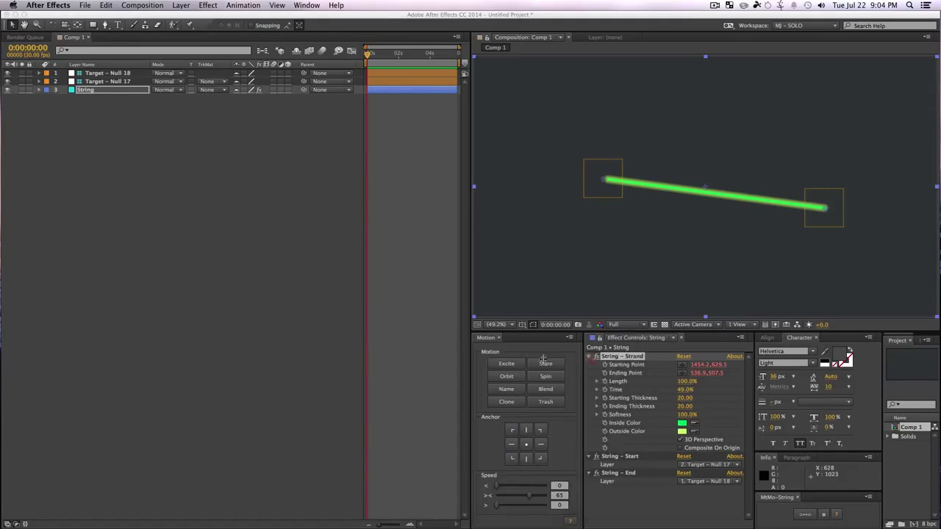
- Move Target – Null 18 from the left end of the string to just below the composition's centre
left_click_drag(603, 179, 674, 258)
left_click_drag(730, 235, 742, 213)
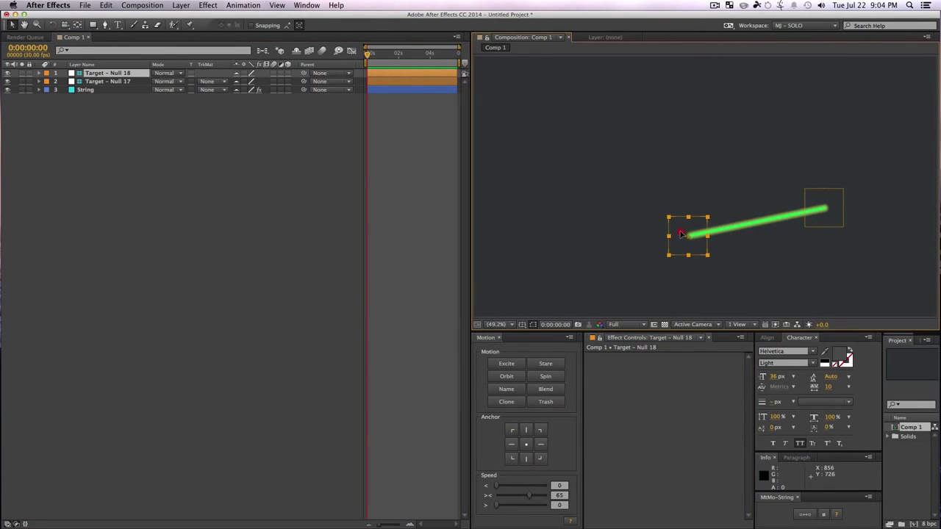
left_click(73, 122)
- Add two more target nulls at the composition's centre with MtMo-String
left_click(824, 515)
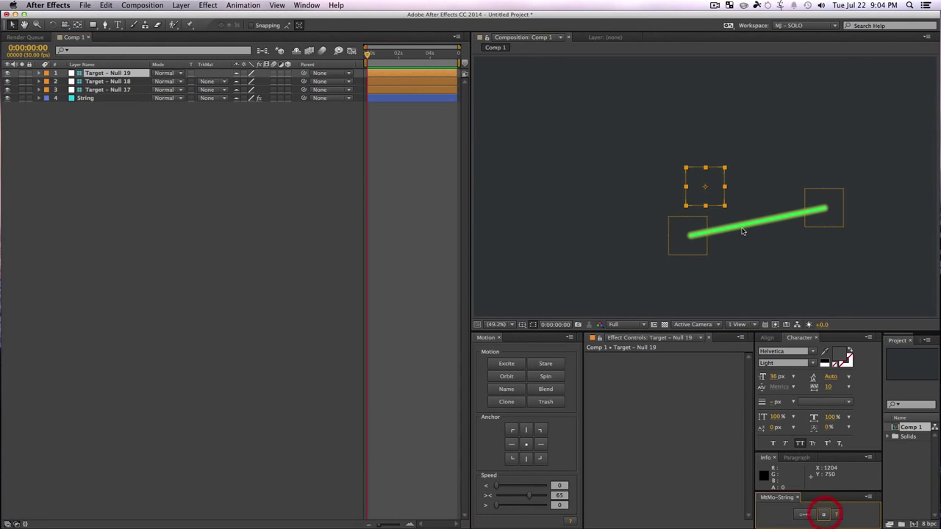
left_click(824, 516)
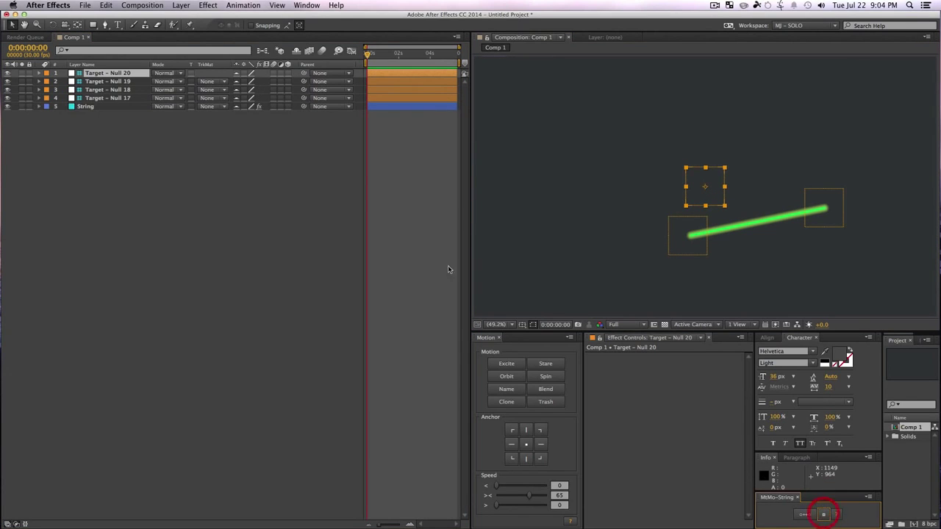
left_click(166, 212)
- Duplicate the String layer and set the copy's inside color to blue
left_click(101, 107)
key("super+d")
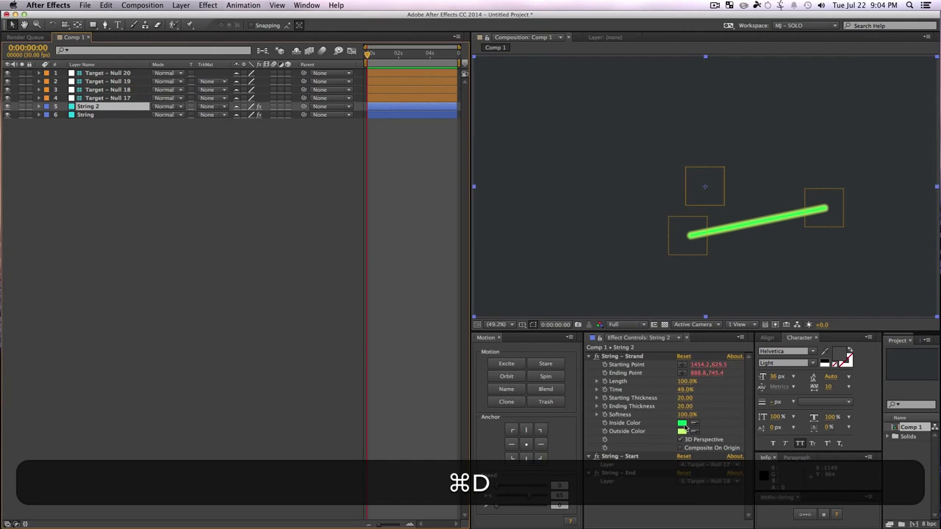
left_click(682, 424)
left_click_drag(517, 416, 519, 405)
left_click(585, 359)
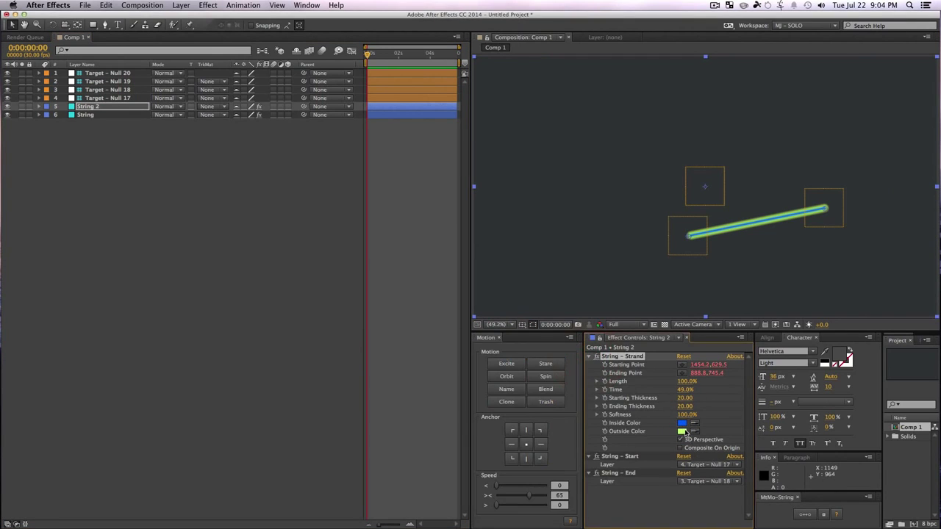
- Set String 2's outside color to a bright magenta
left_click(682, 431)
left_click_drag(522, 454, 521, 380)
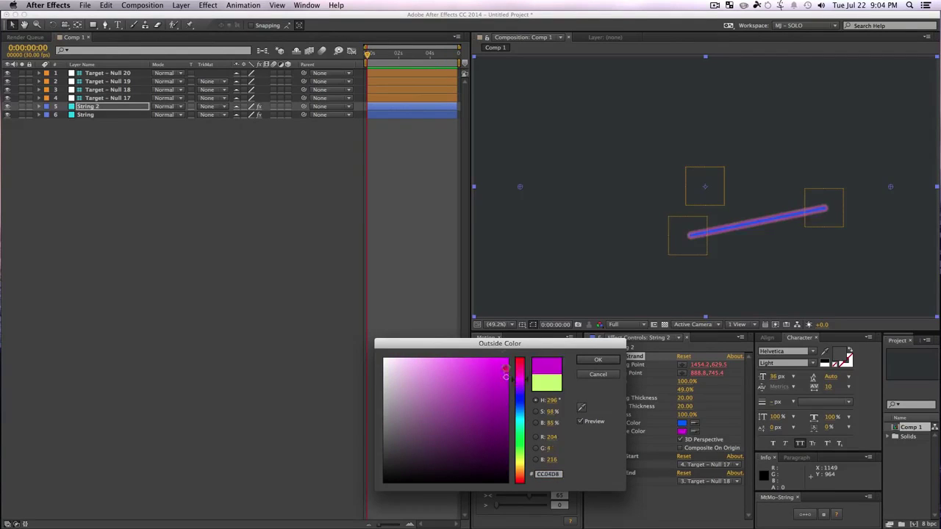
left_click(505, 360)
left_click(597, 360)
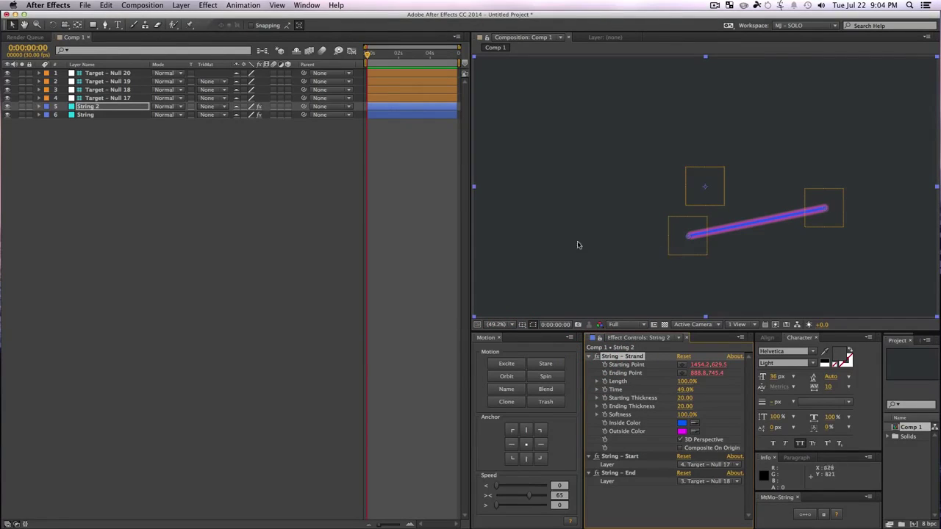
- Make Target – Null 20 the start layer of String 2 and move that null left of the composition's centre
left_click(699, 467)
left_click(695, 471)
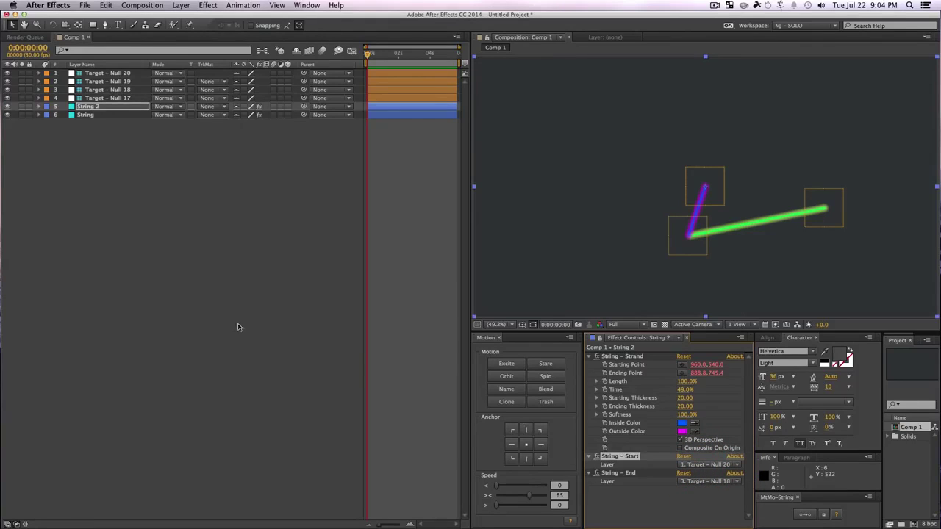
left_click(213, 316)
left_click_drag(713, 177, 653, 180)
left_click(191, 201)
- Duplicate the String 2 layer and set the copy's inside color to red
left_click(86, 108)
key("super+d")
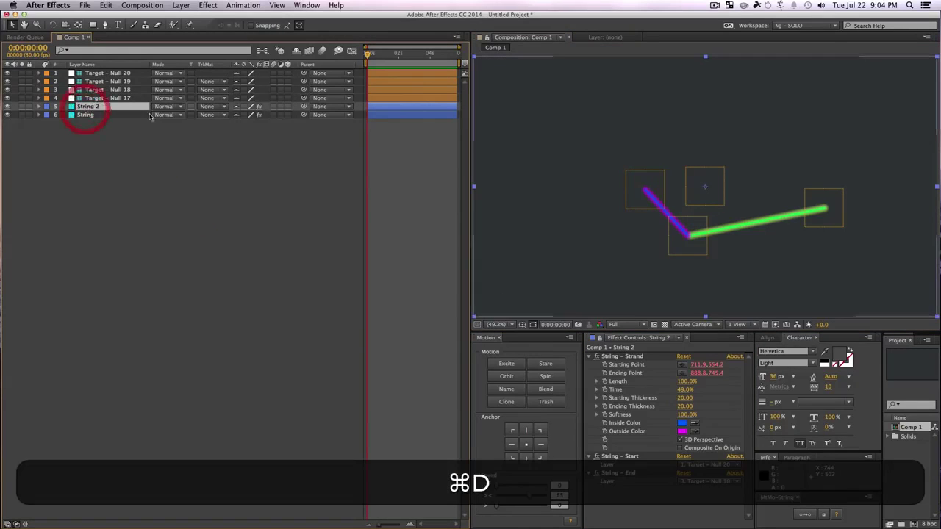
left_click(682, 423)
left_click(517, 461)
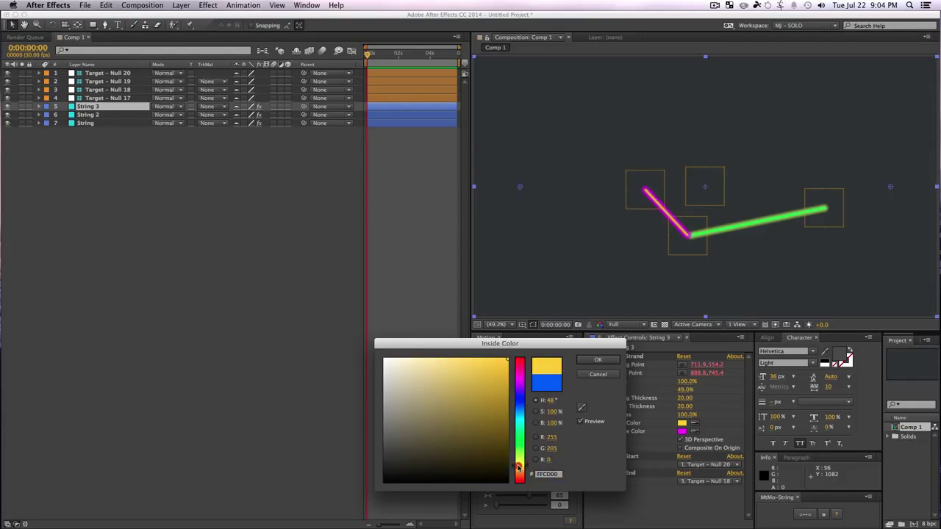
mouse_move(507, 441)
left_mouse_down()
mouse_move(500, 405)
mouse_move(510, 362)
mouse_move(500, 339)
left_mouse_up()
key("Return")
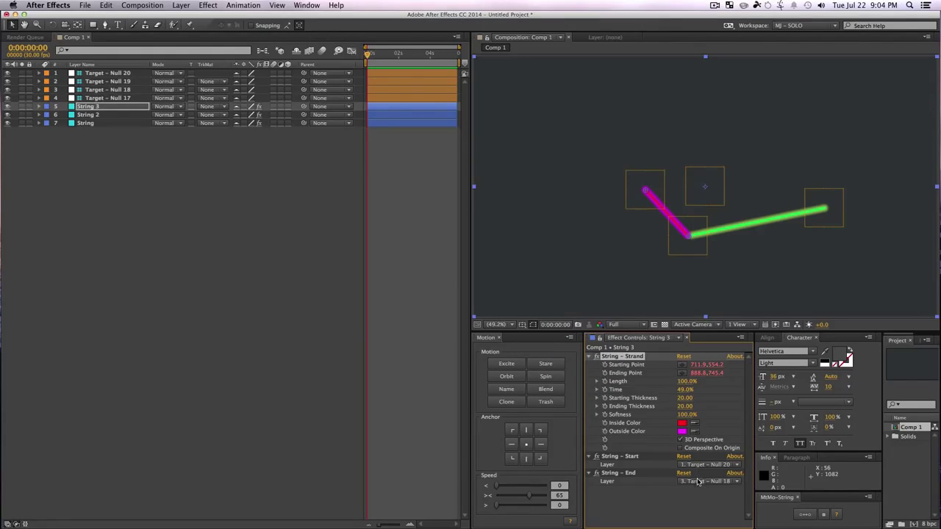
- Set String 3's end layer to Target – Null 20
left_click(85, 220)
left_click(696, 256)
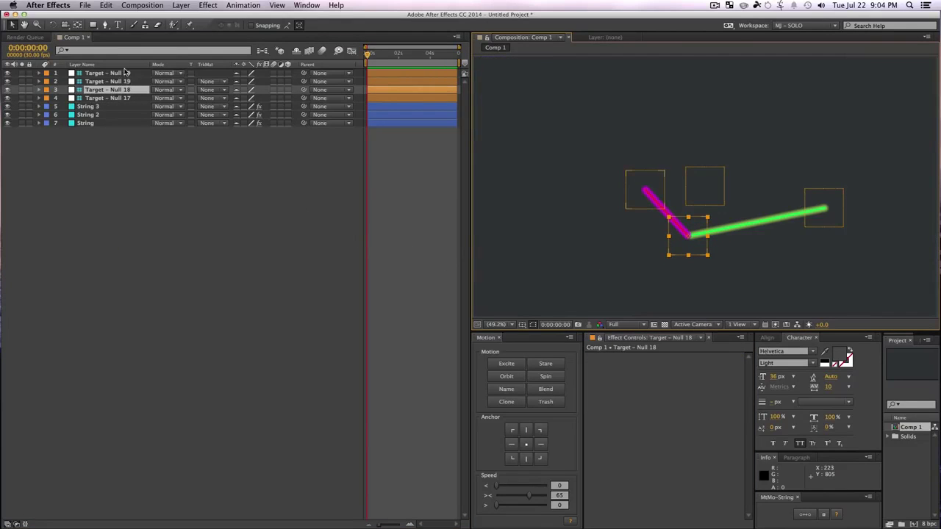
left_click(88, 106)
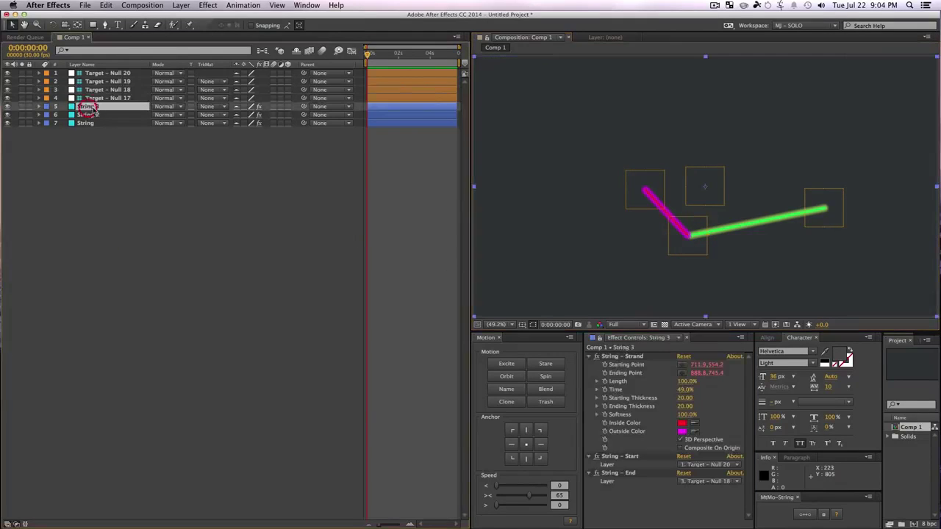
left_click(707, 482)
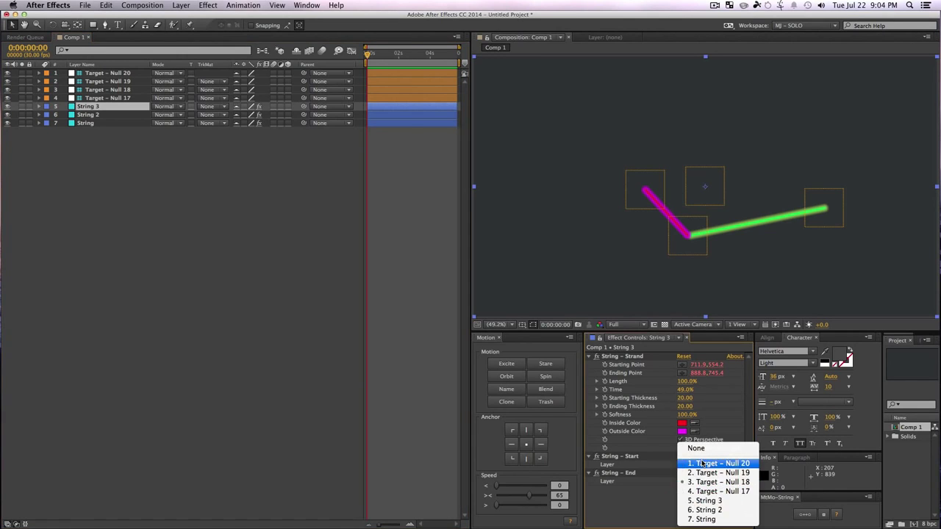
left_click(702, 465)
- Try Target – Null 19, Null 18 and Null 17 in turn as String 3's start layer
left_click(701, 465)
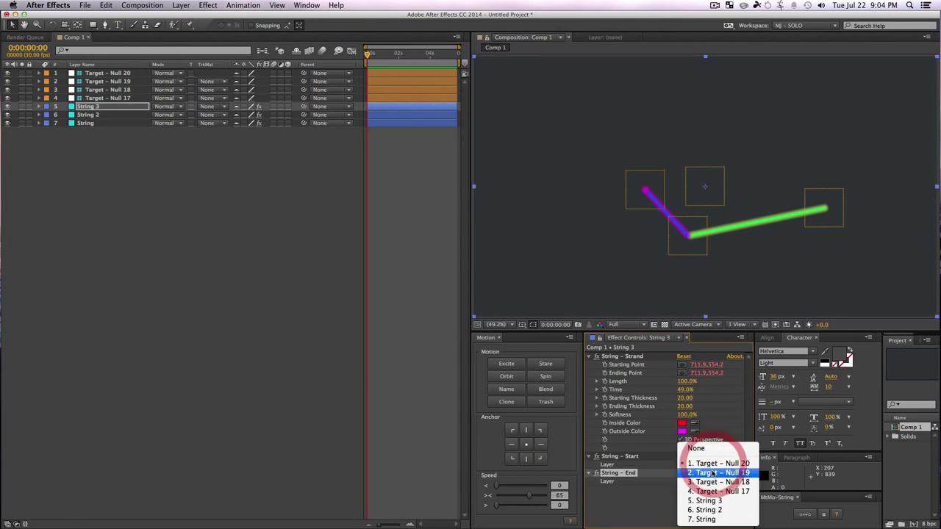
left_click(714, 476)
left_click(709, 466)
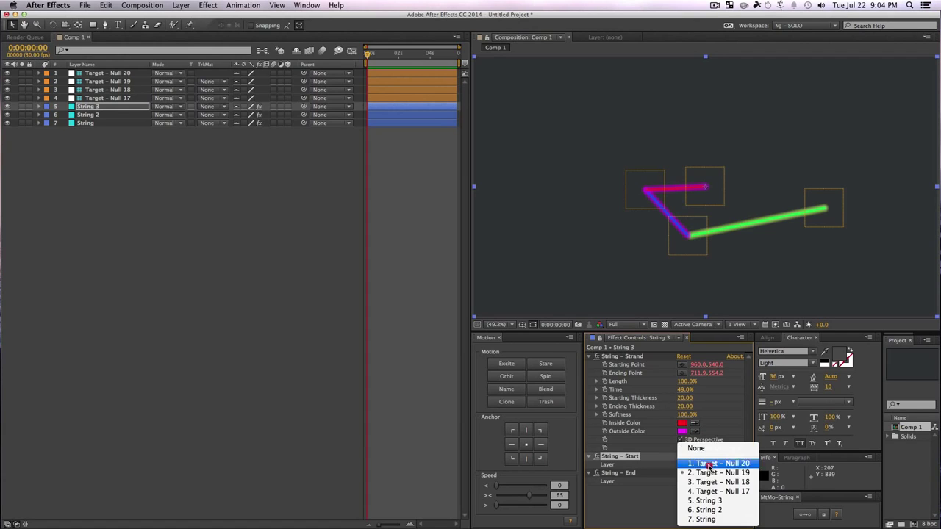
left_click(702, 437)
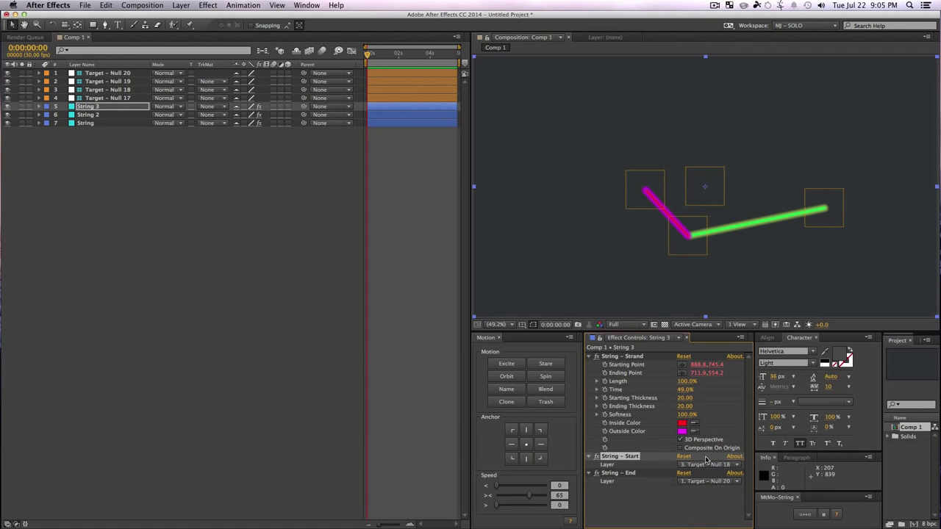
left_click(705, 463)
left_click(706, 474)
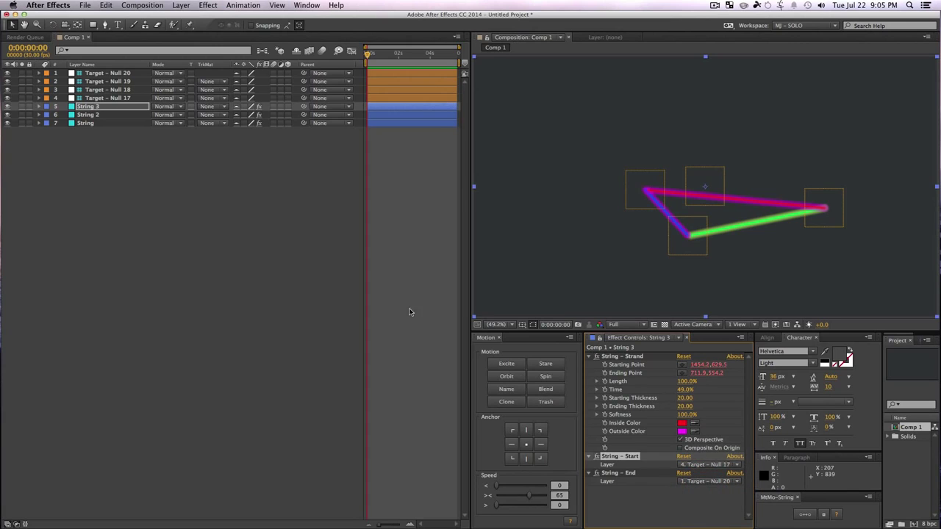
- Move Target – Null 19 above and slightly right of the composition's centre and make it String 3's start layer
left_click(311, 254)
left_click(737, 152)
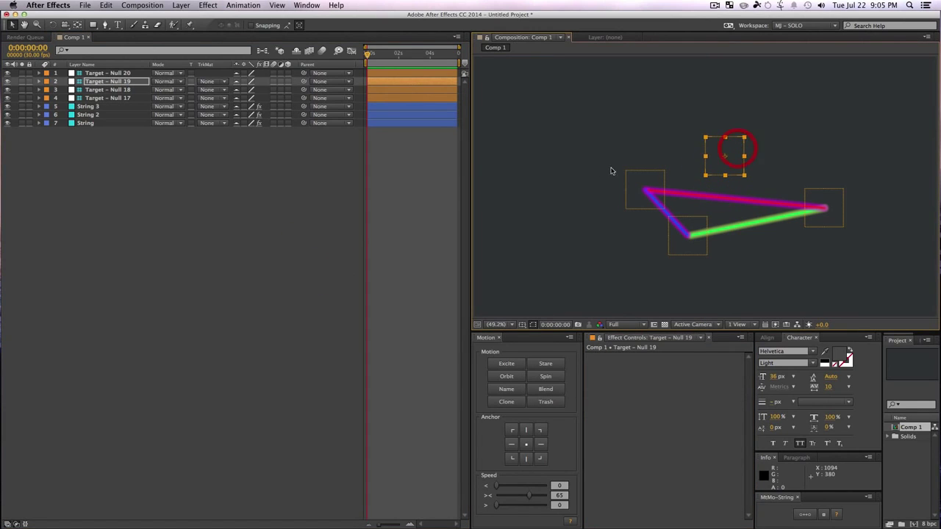
left_click(108, 85)
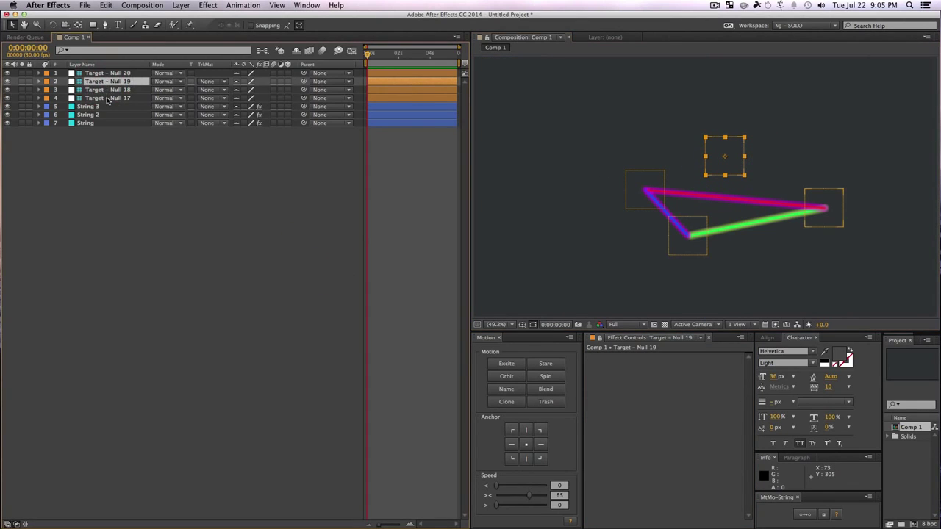
left_click(106, 107)
left_click(709, 466)
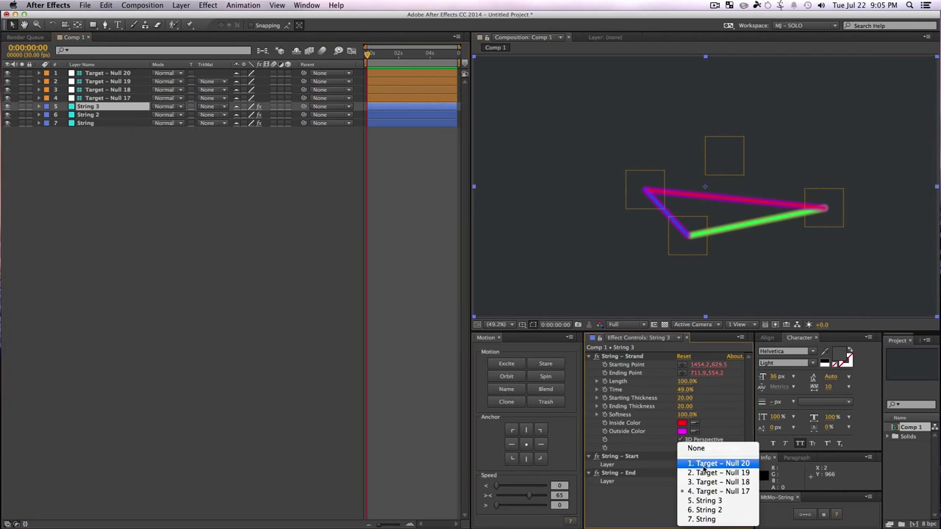
left_click(724, 473)
left_click(378, 256)
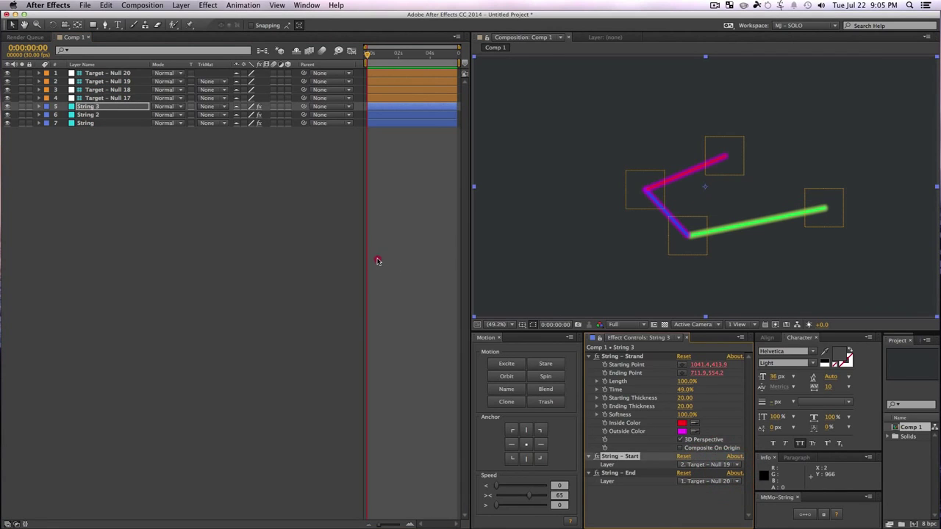
- Rearrange the four target nulls so the three connected strings form a compact zigzag around the composition's centre
left_click_drag(706, 155, 733, 161)
left_click_drag(699, 248, 659, 185)
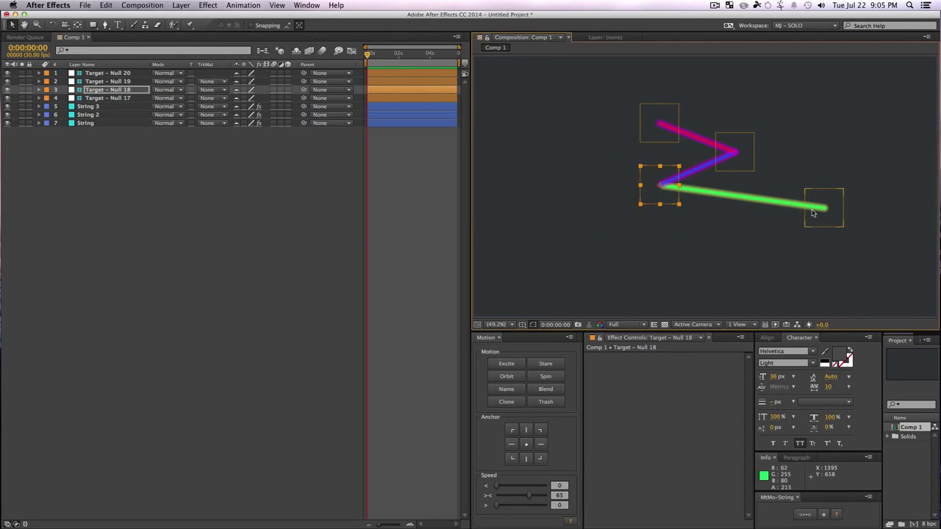
left_click_drag(811, 210, 744, 198)
left_click(232, 209)
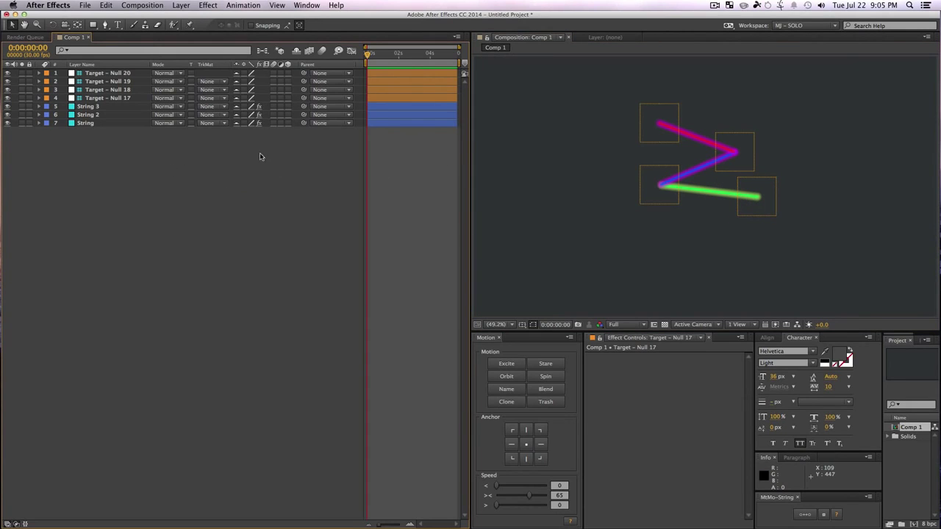
- Set the blending mode of all three String layers to Lighten
left_click_drag(115, 147, 92, 104)
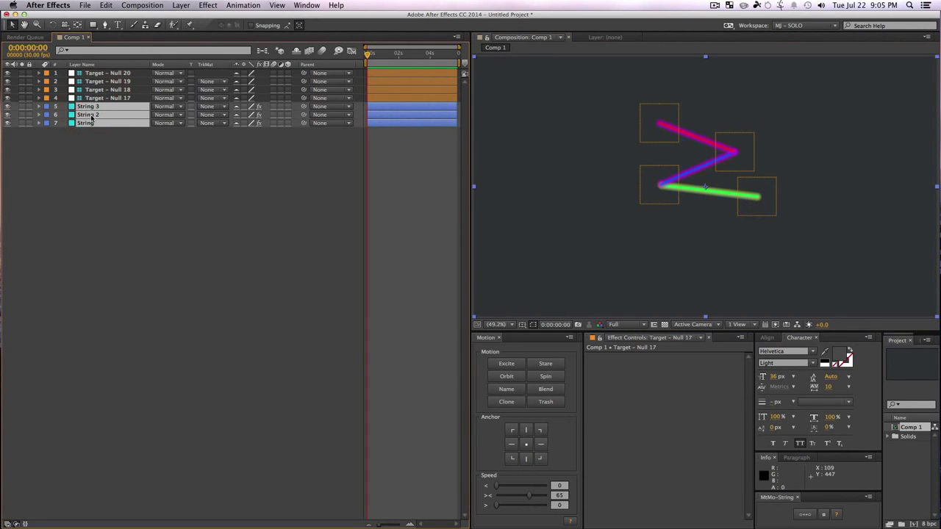
left_click(171, 107)
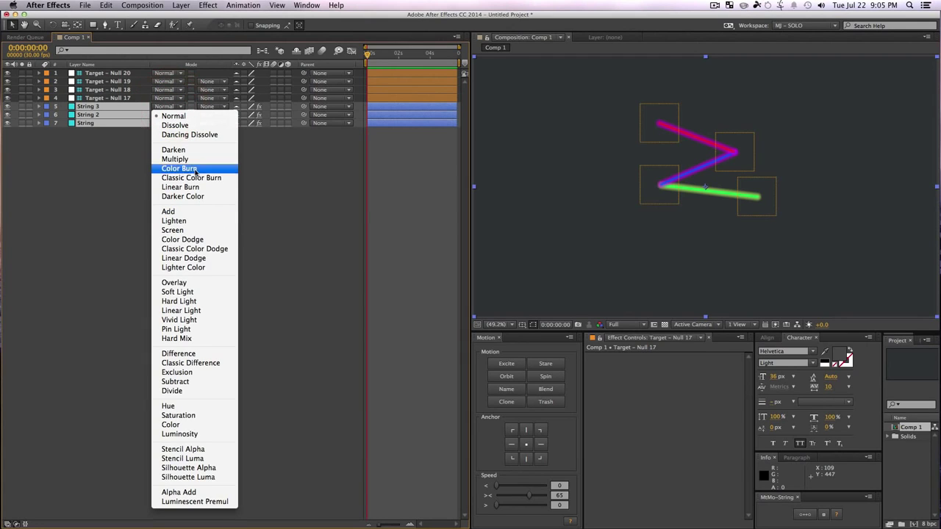
left_click(188, 221)
left_click(323, 246)
- Move Target – Null 19 and Target – Null 17, the chain's two free ends, below the composition's centre
left_click_drag(642, 140, 677, 233)
mouse_move(755, 199)
left_mouse_down()
mouse_move(724, 183)
mouse_move(720, 157)
mouse_move(696, 152)
mouse_move(702, 168)
mouse_move(755, 197)
left_mouse_up()
left_click(699, 231)
left_click_drag(699, 230, 731, 235)
left_click_drag(770, 202, 659, 244)
left_click(194, 228)
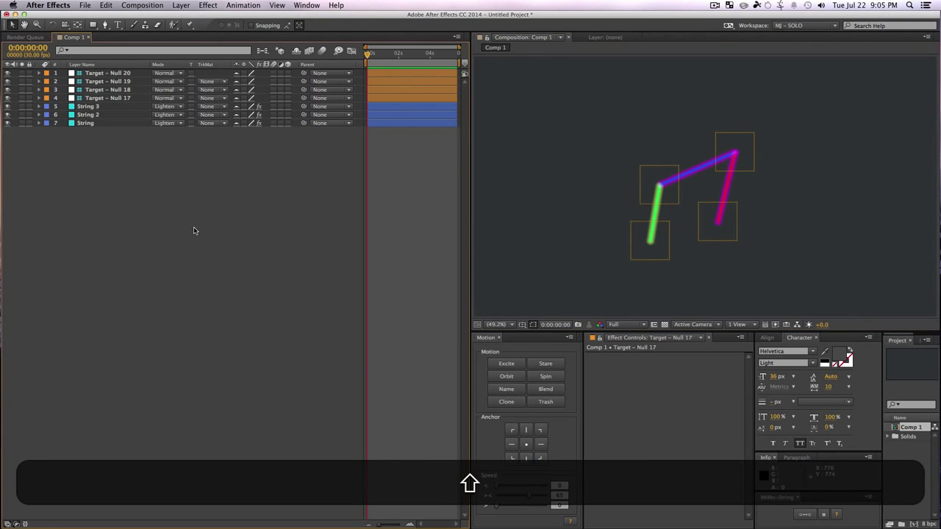
- Add a new target null at the composition's centre with MtMo-String and parent the four existing target nulls to it
left_click(806, 514)
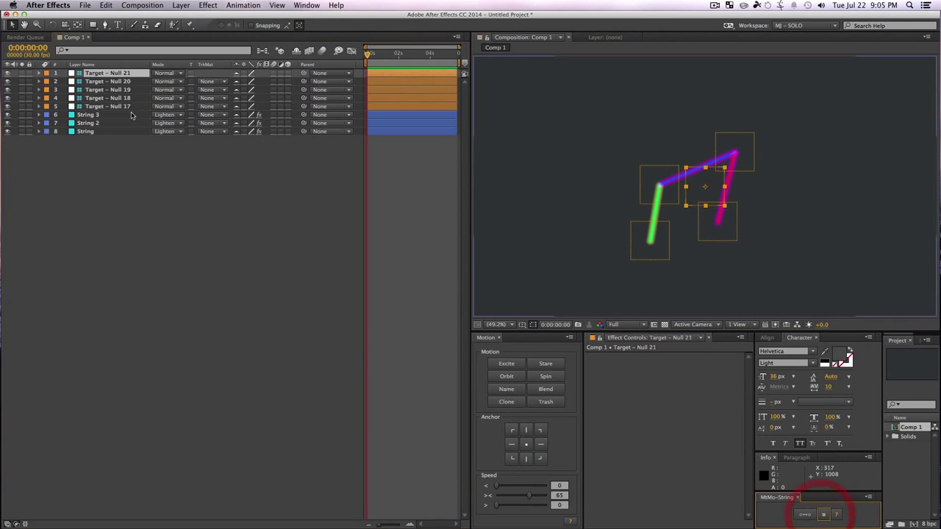
left_click(110, 97)
left_click(111, 81)
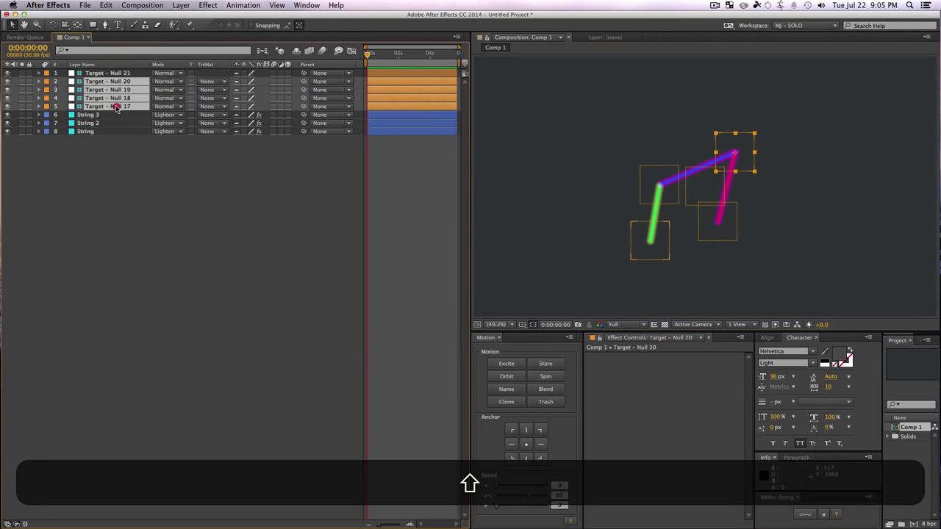
left_click(110, 105, "shift")
left_click_drag(305, 81, 305, 73)
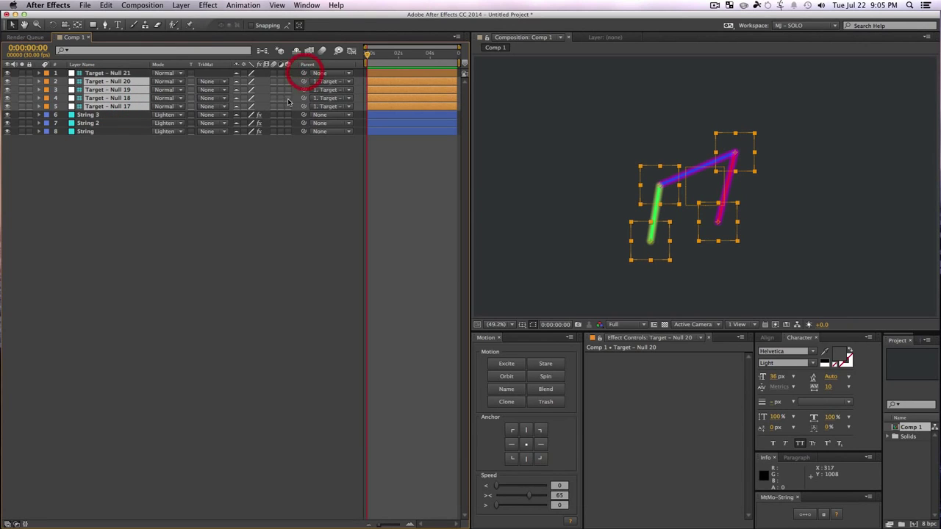
- Make all the target nulls 3D and set Target – Null 21's Y Rotation to 1x+41.0°
left_click(195, 164)
left_click(109, 73)
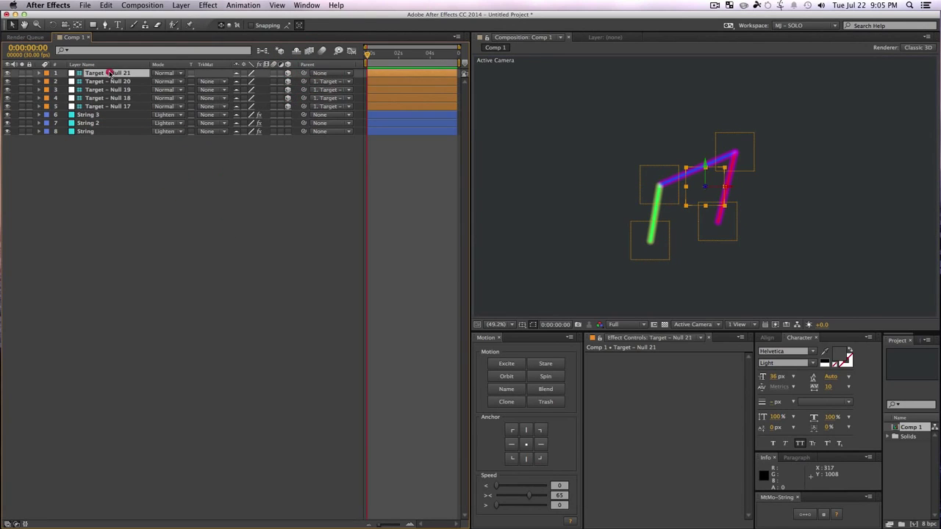
key("r")
left_click_drag(246, 97, 456, 107)
left_click(309, 296)
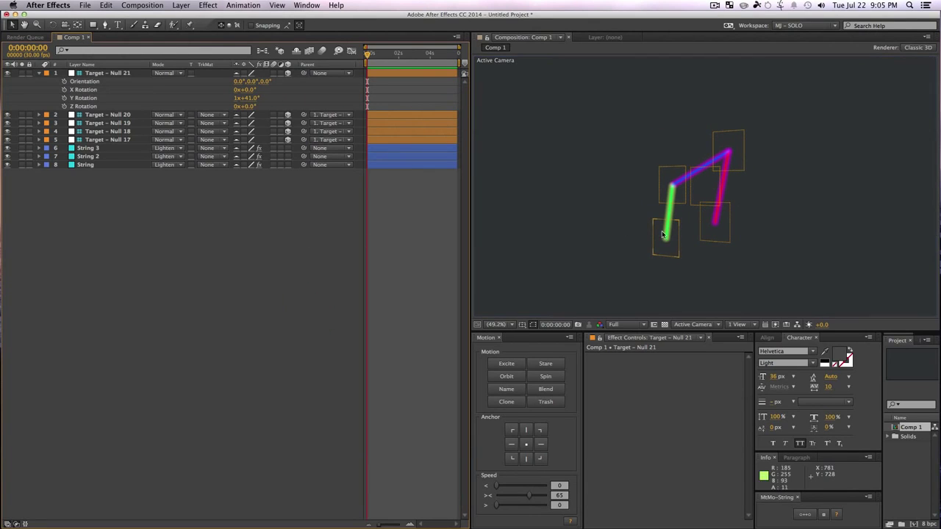
- Spread the string chain by moving Target – Null 17 and Null 18 to the left and Null 20 to the right
left_click_drag(666, 235, 550, 222)
left_click_drag(671, 184, 621, 126)
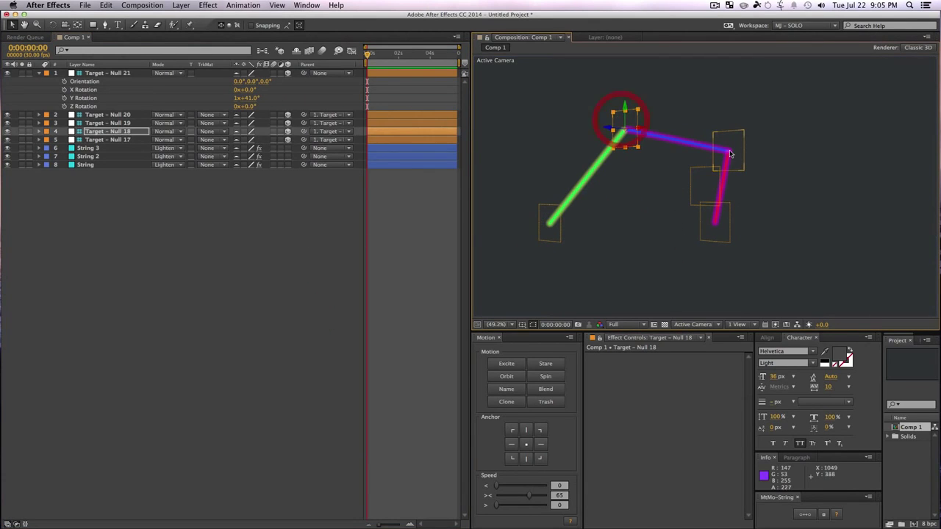
left_click_drag(727, 151, 808, 150)
- Adjust String 2's strand Time to 46%
left_click(111, 156)
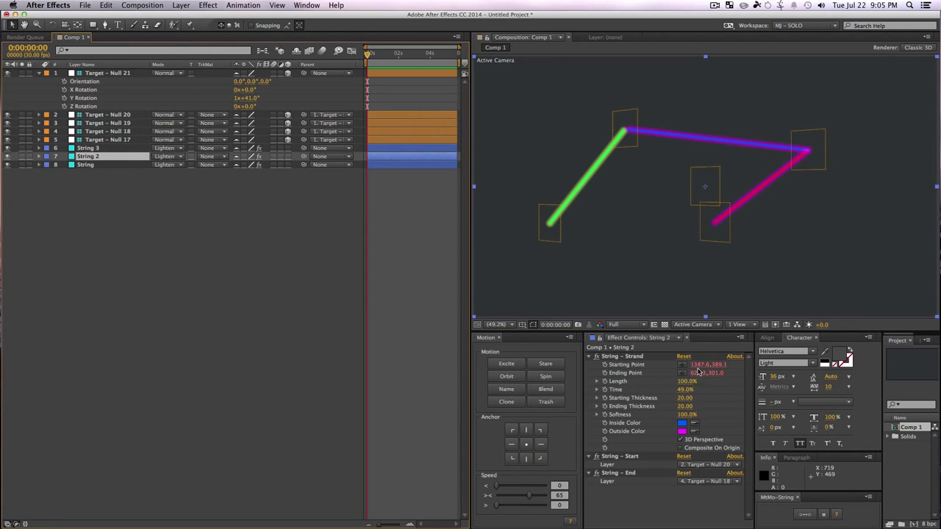
left_click_drag(685, 397, 666, 390)
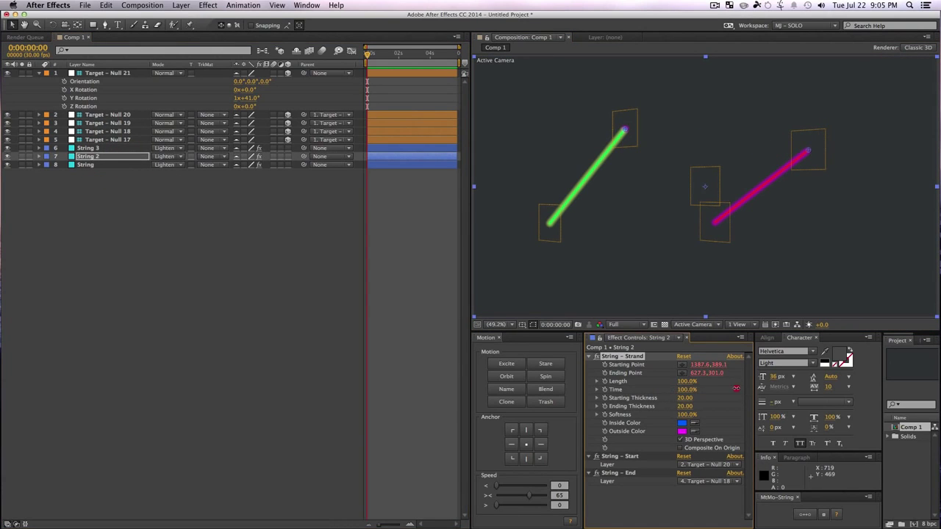
left_click_drag(736, 389, 710, 387)
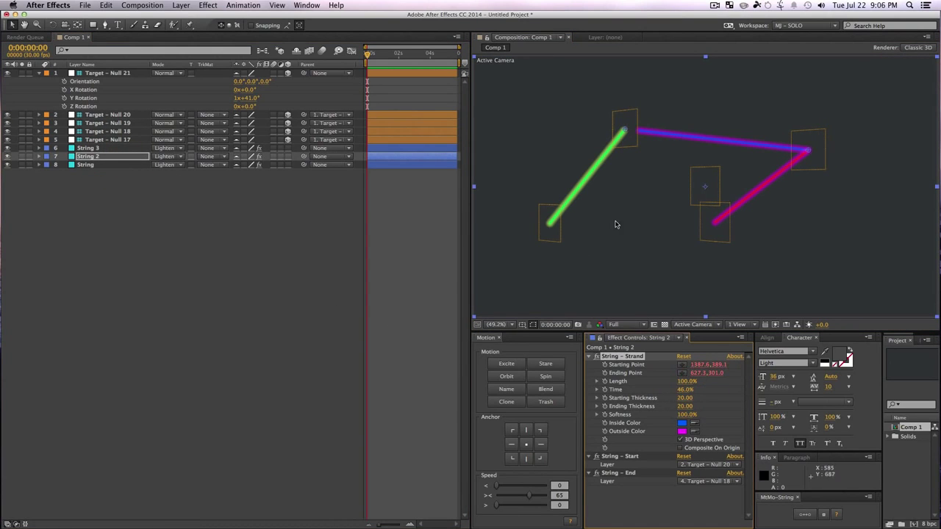
left_click(549, 234)
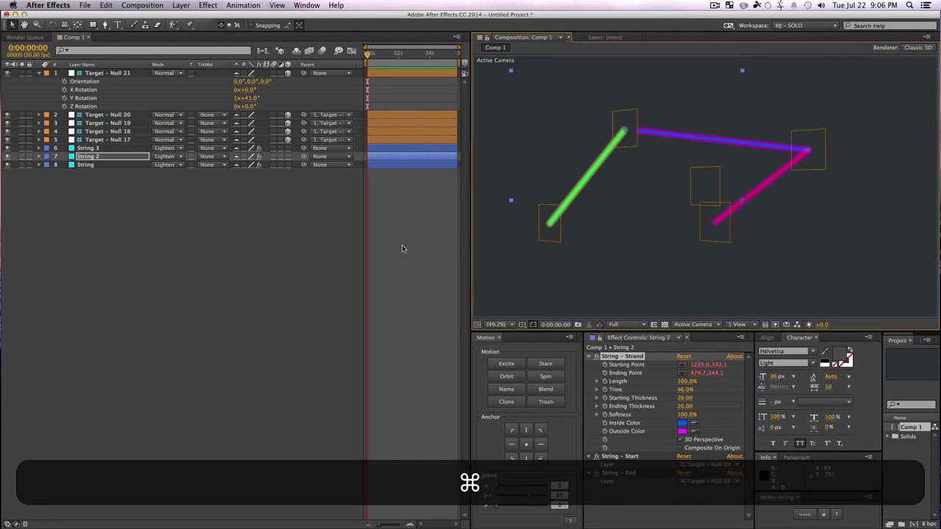
key("super+z")
left_click(298, 265)
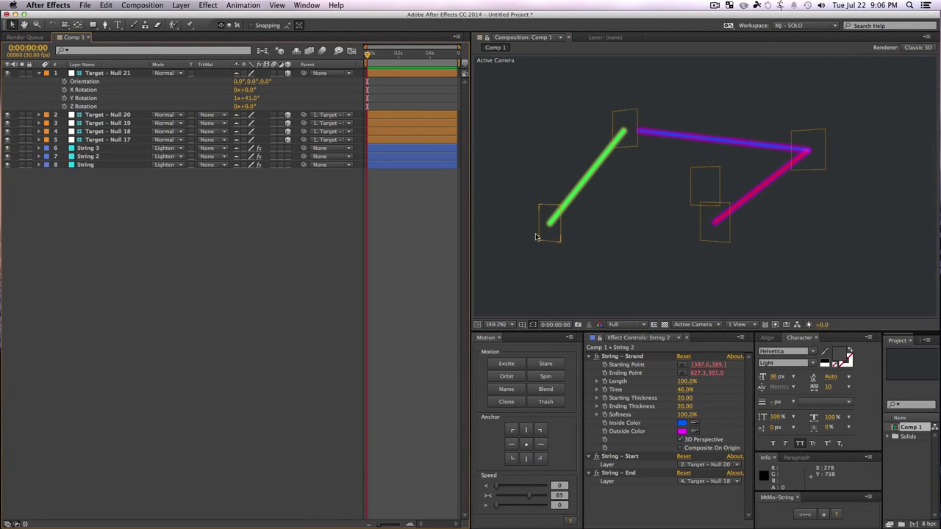
left_click(204, 255)
- Move Target – Null 18 above Null 17 and bring Target – Null 20 to above the composition's centre
left_click_drag(627, 120, 568, 115)
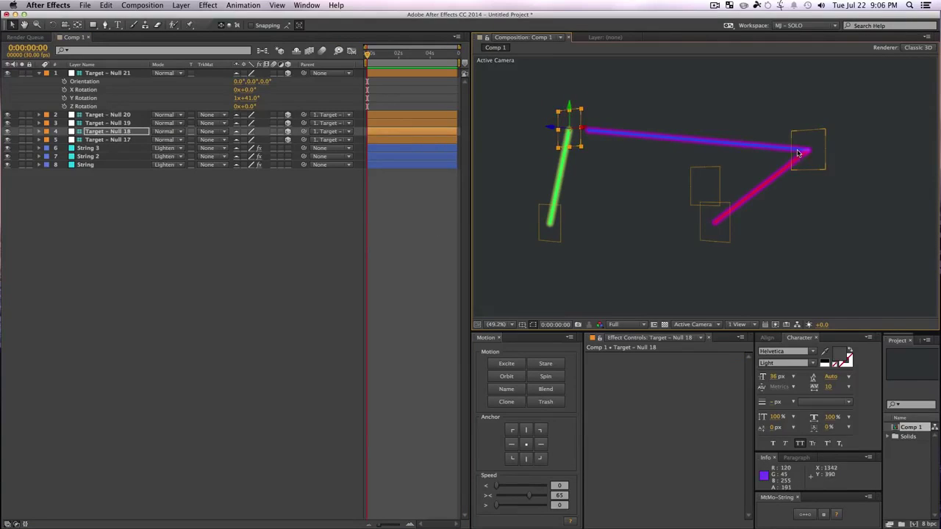
left_click_drag(799, 152, 709, 124)
left_click(710, 124)
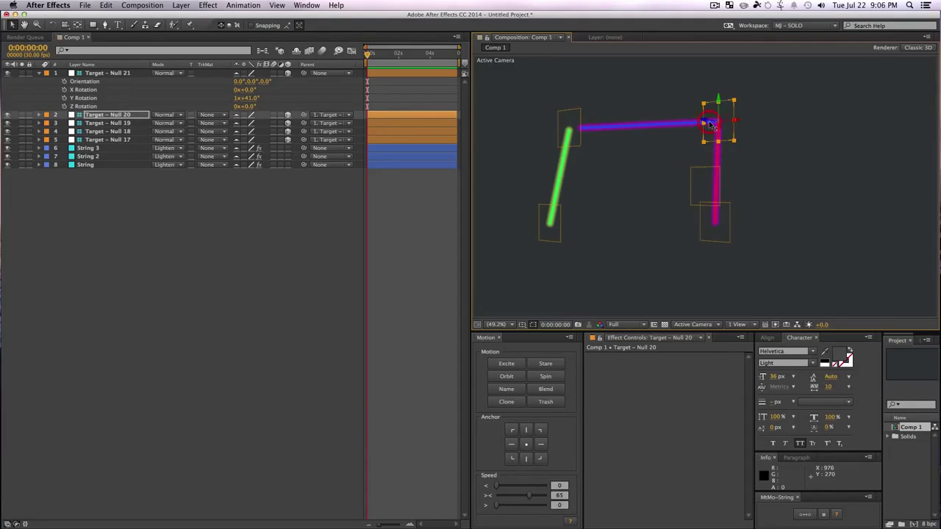
- Shift the parent Target – Null 21 to the right and pull Target – Null 19 out to the chain's far right
left_click_drag(707, 195, 739, 192)
left_click(744, 220)
left_click_drag(698, 231, 819, 219)
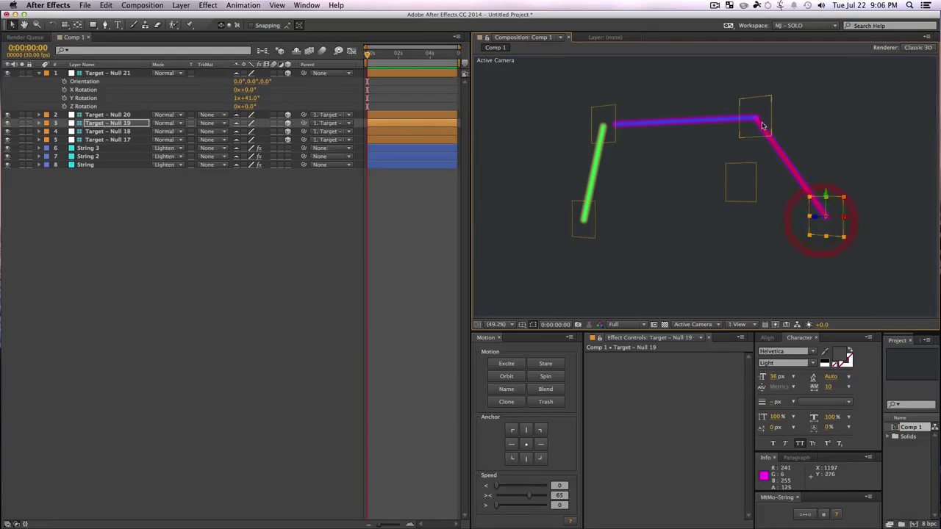
- Reshape the strings into an N by placing Null 20 directly below Null 18 and Null 19 just above the parent null
left_click_drag(758, 125, 669, 190)
left_click_drag(603, 126, 667, 130)
left_click_drag(667, 171, 670, 213)
left_click_drag(821, 218, 750, 157)
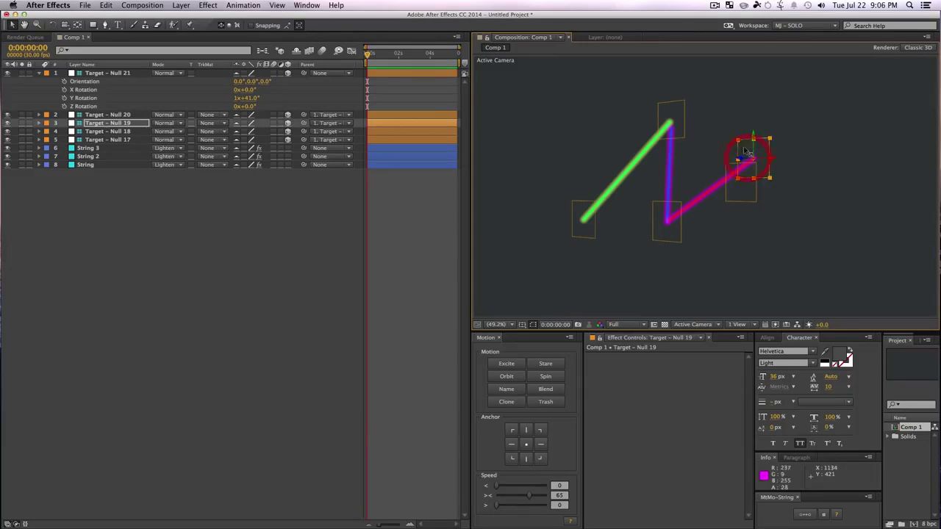
left_click(714, 5)
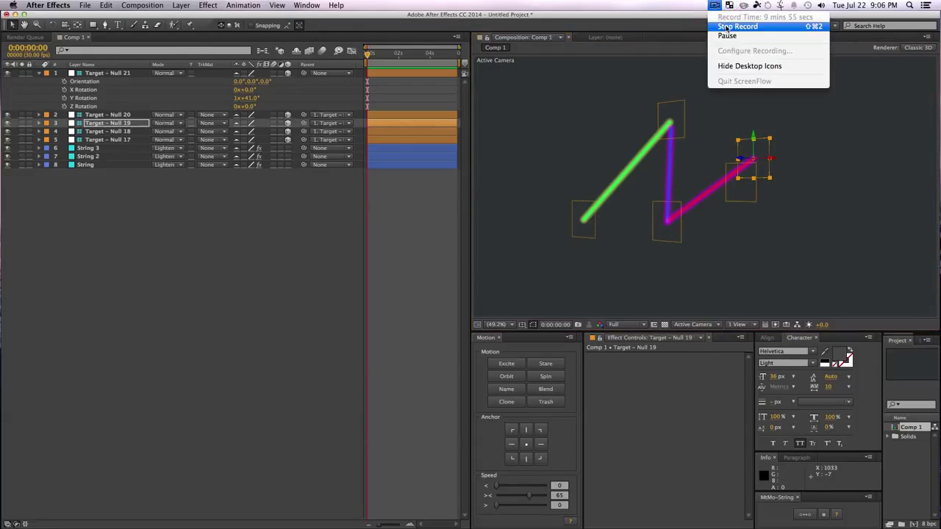